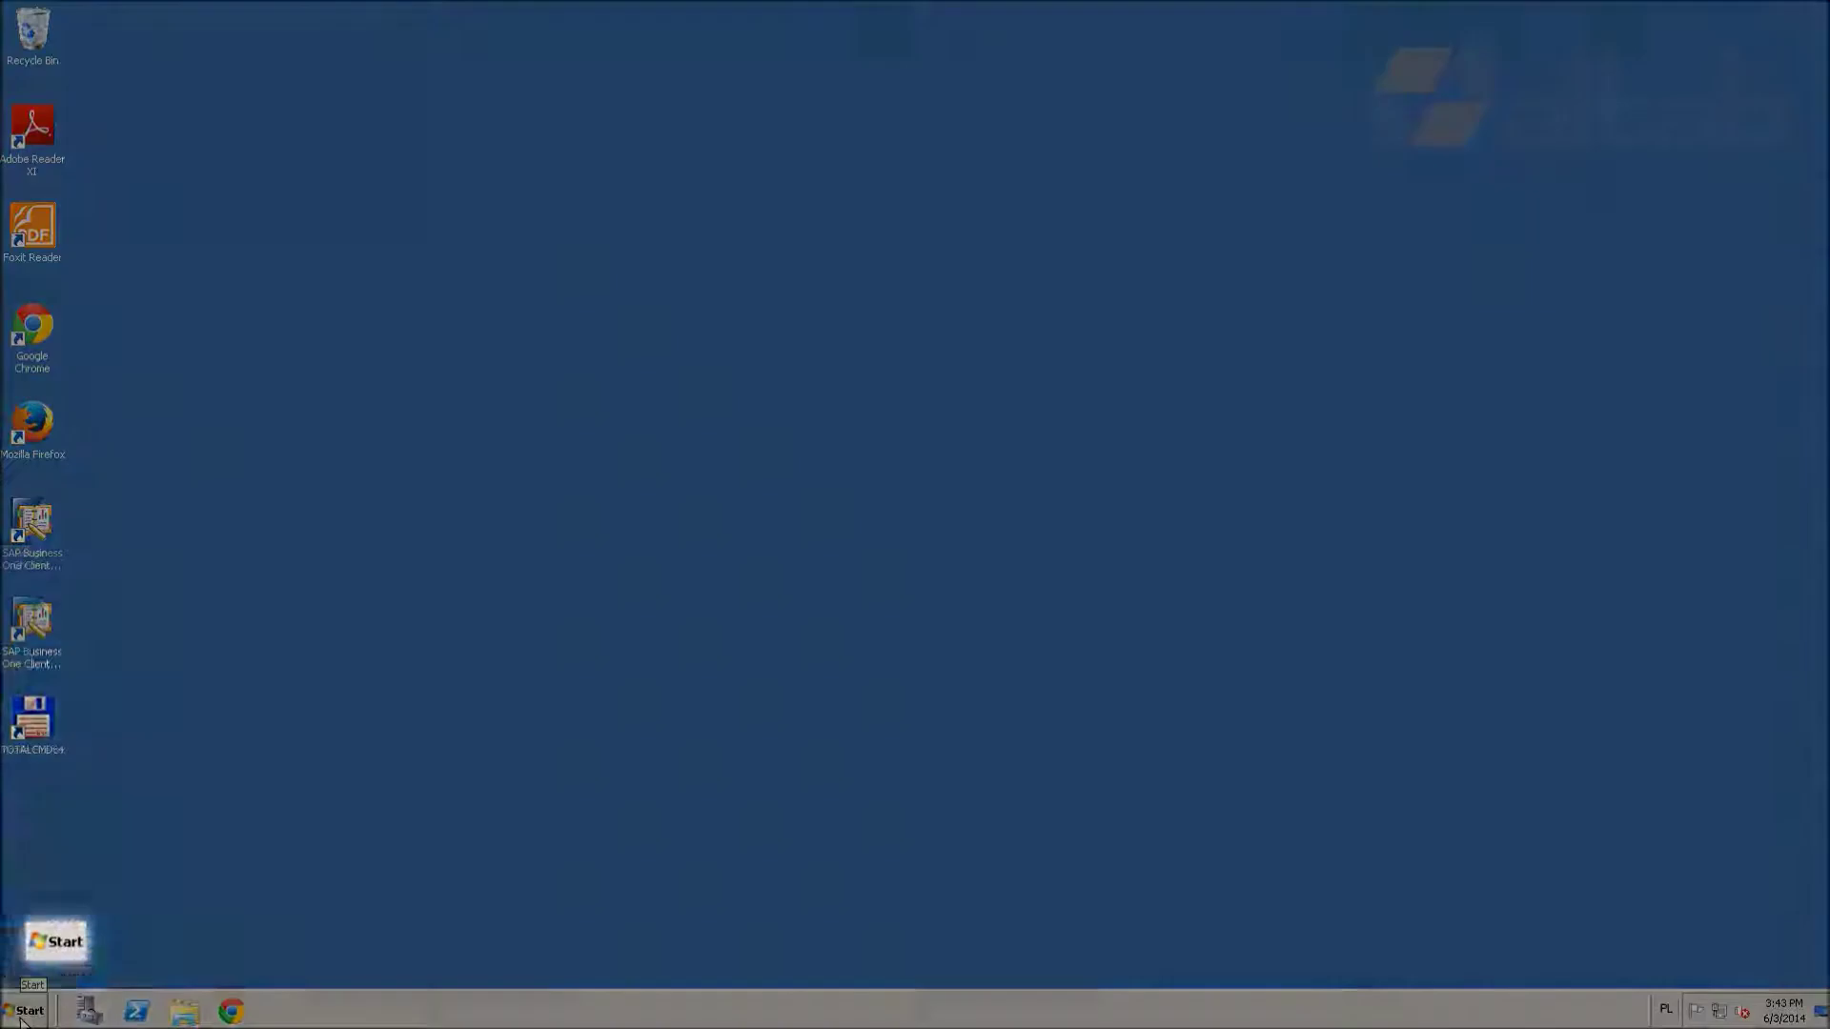
Launch SQL Server Management Studio and connect to the VM0053\SQL2008 database engine with Windows Authentication
click(23, 1012)
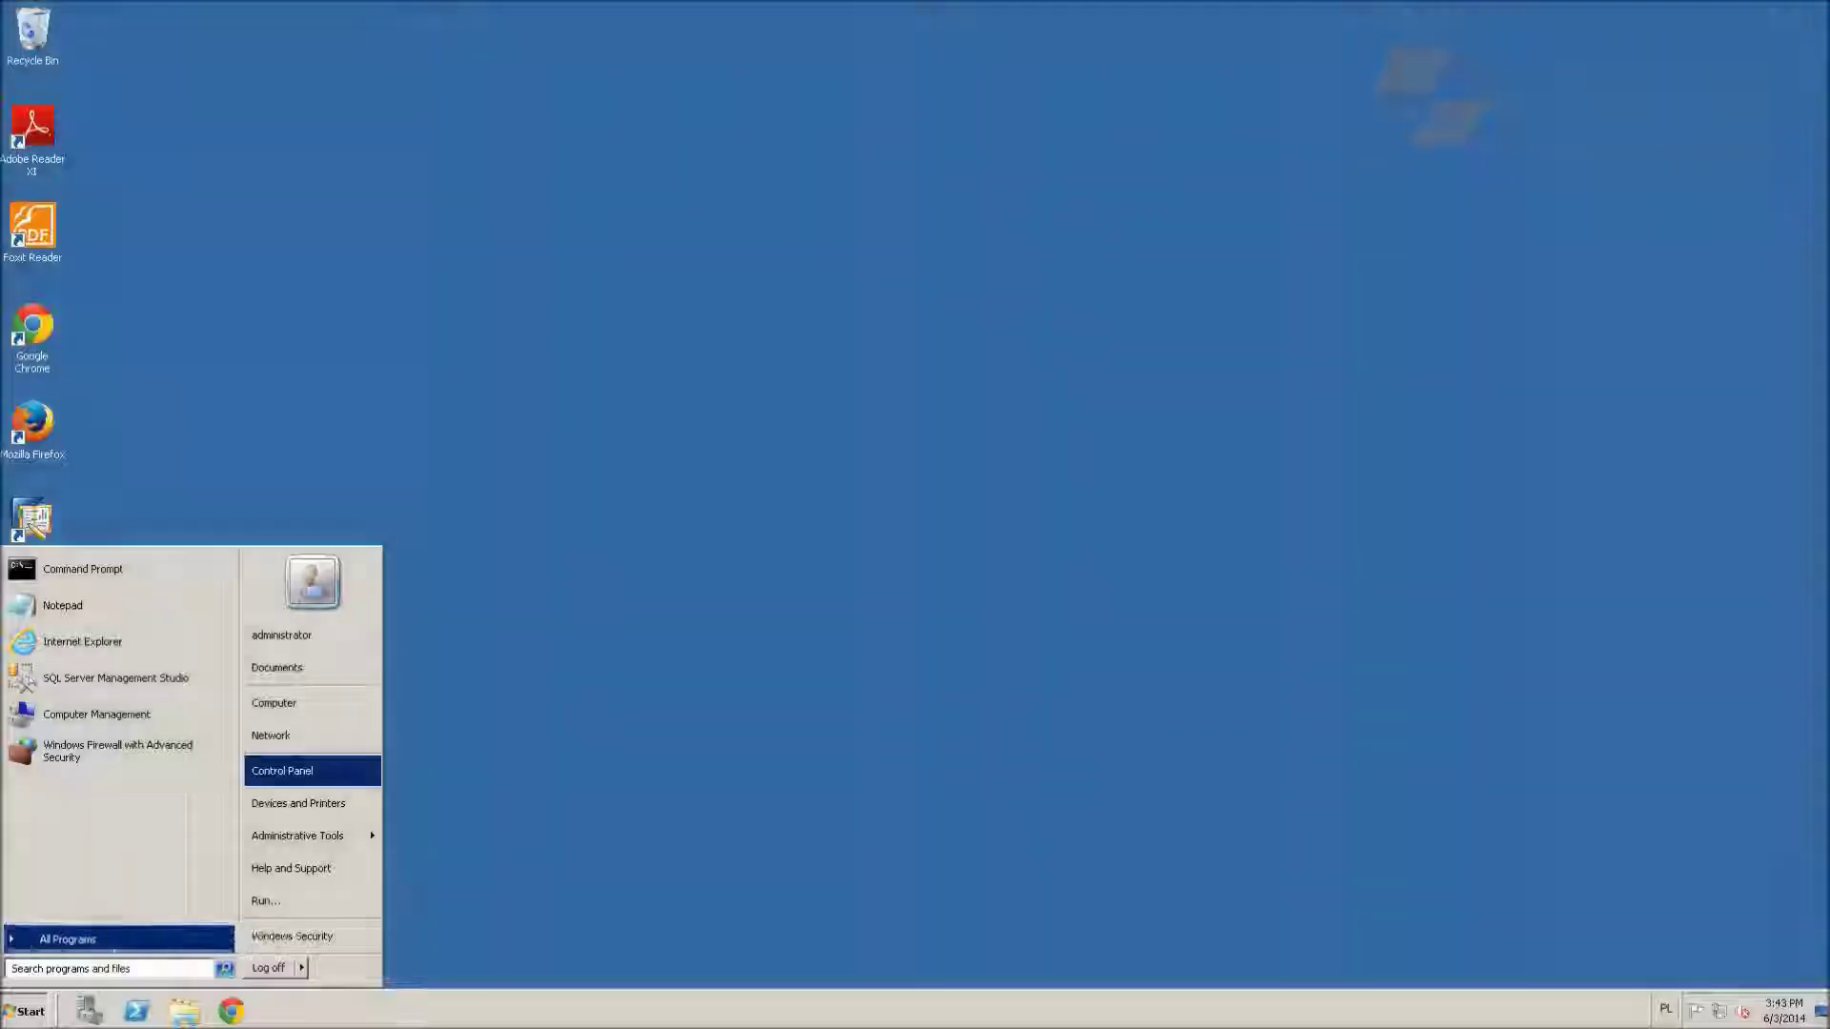
click(105, 940)
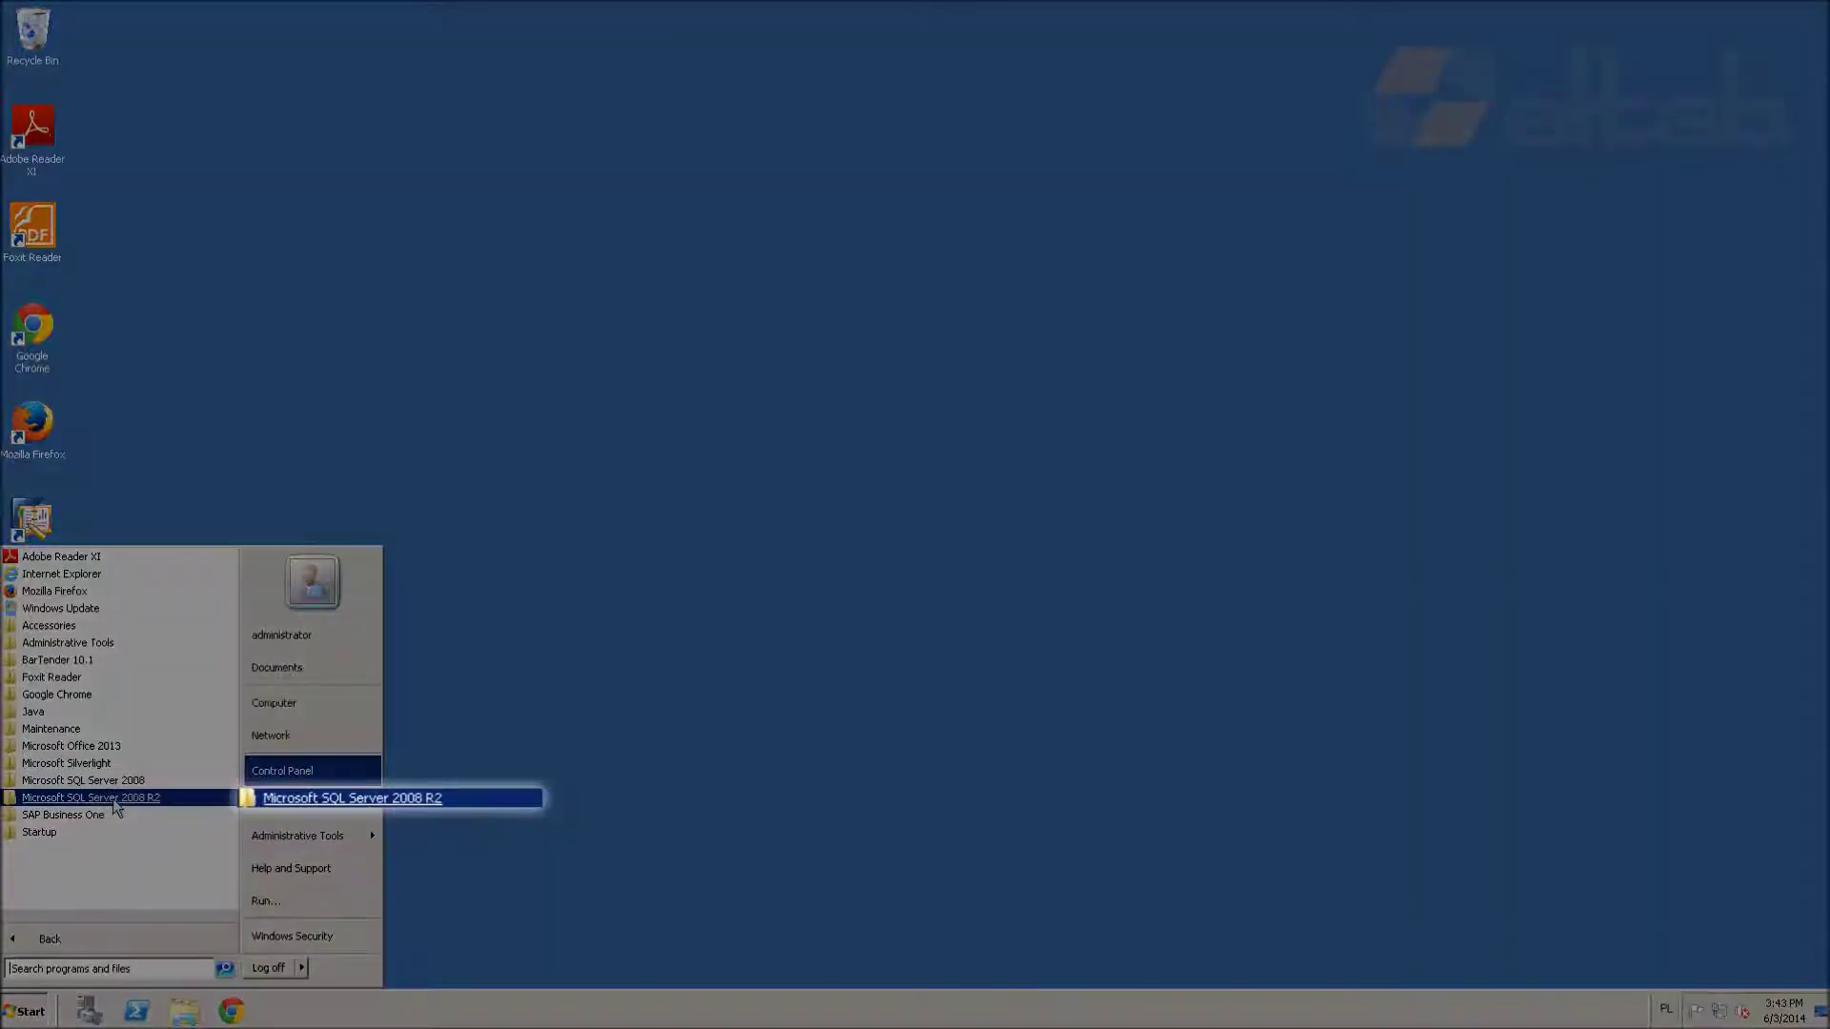
click(115, 801)
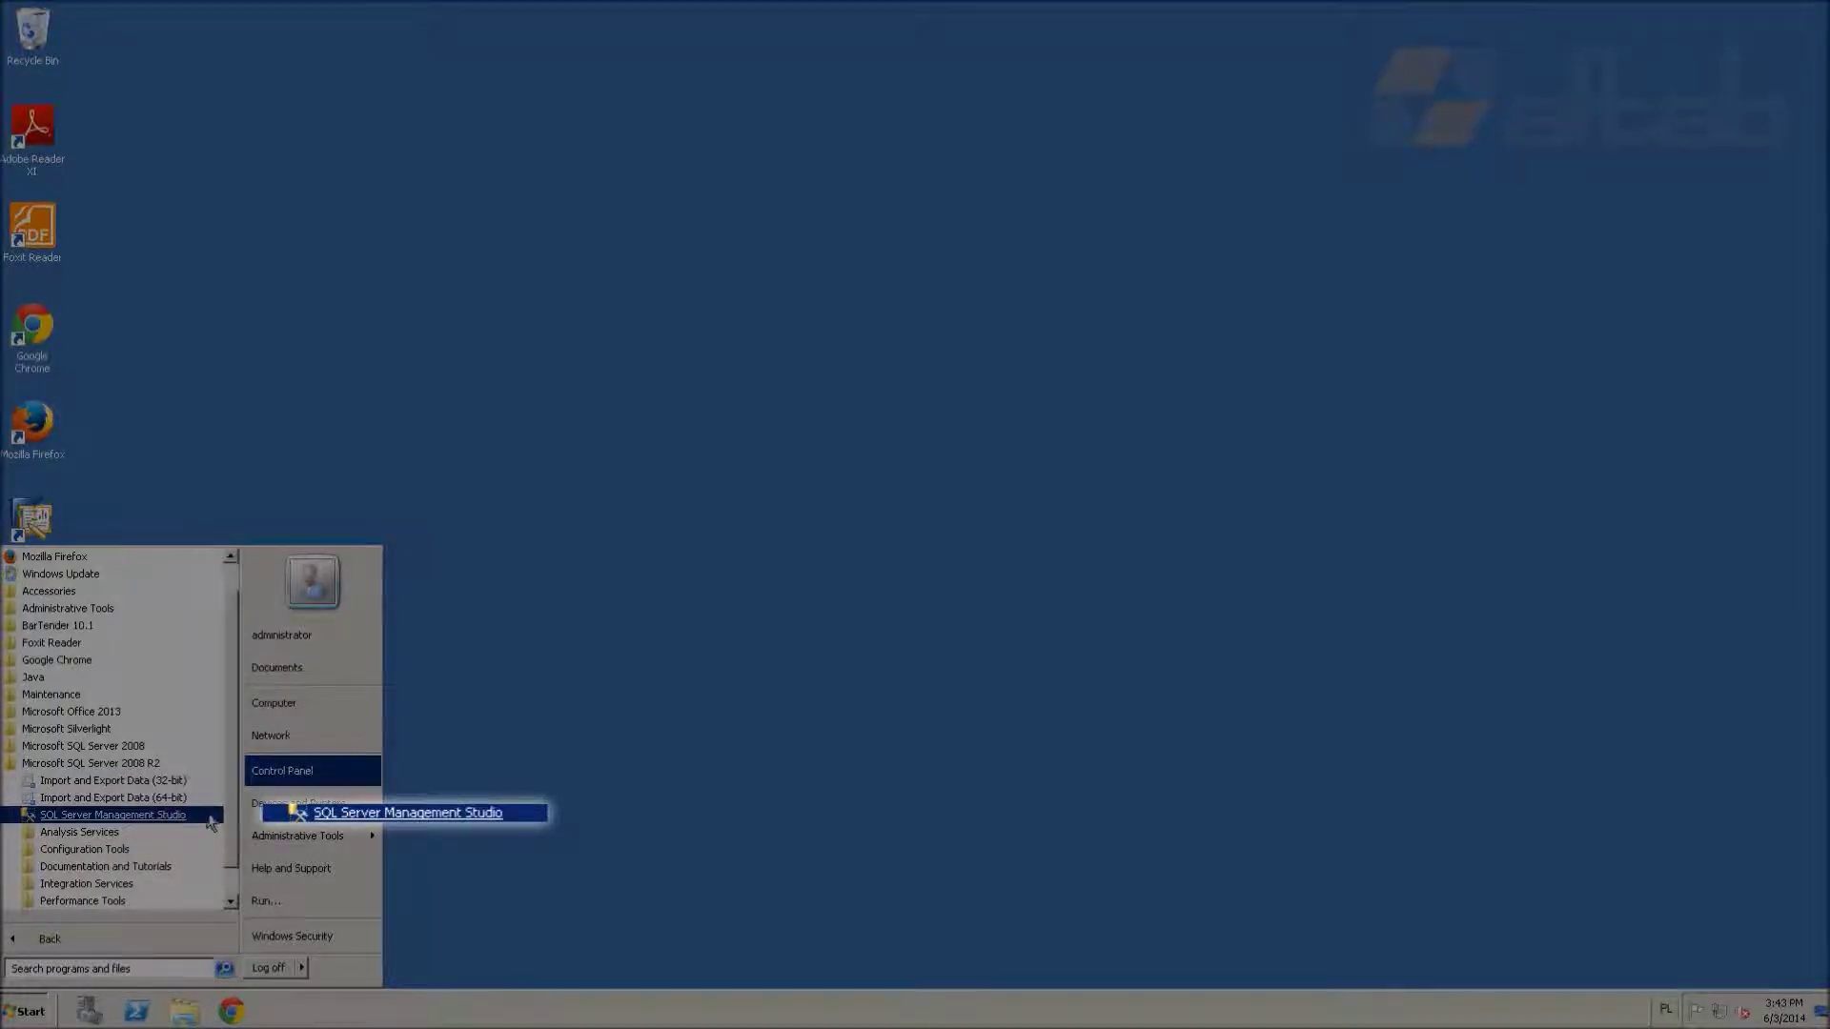
click(206, 816)
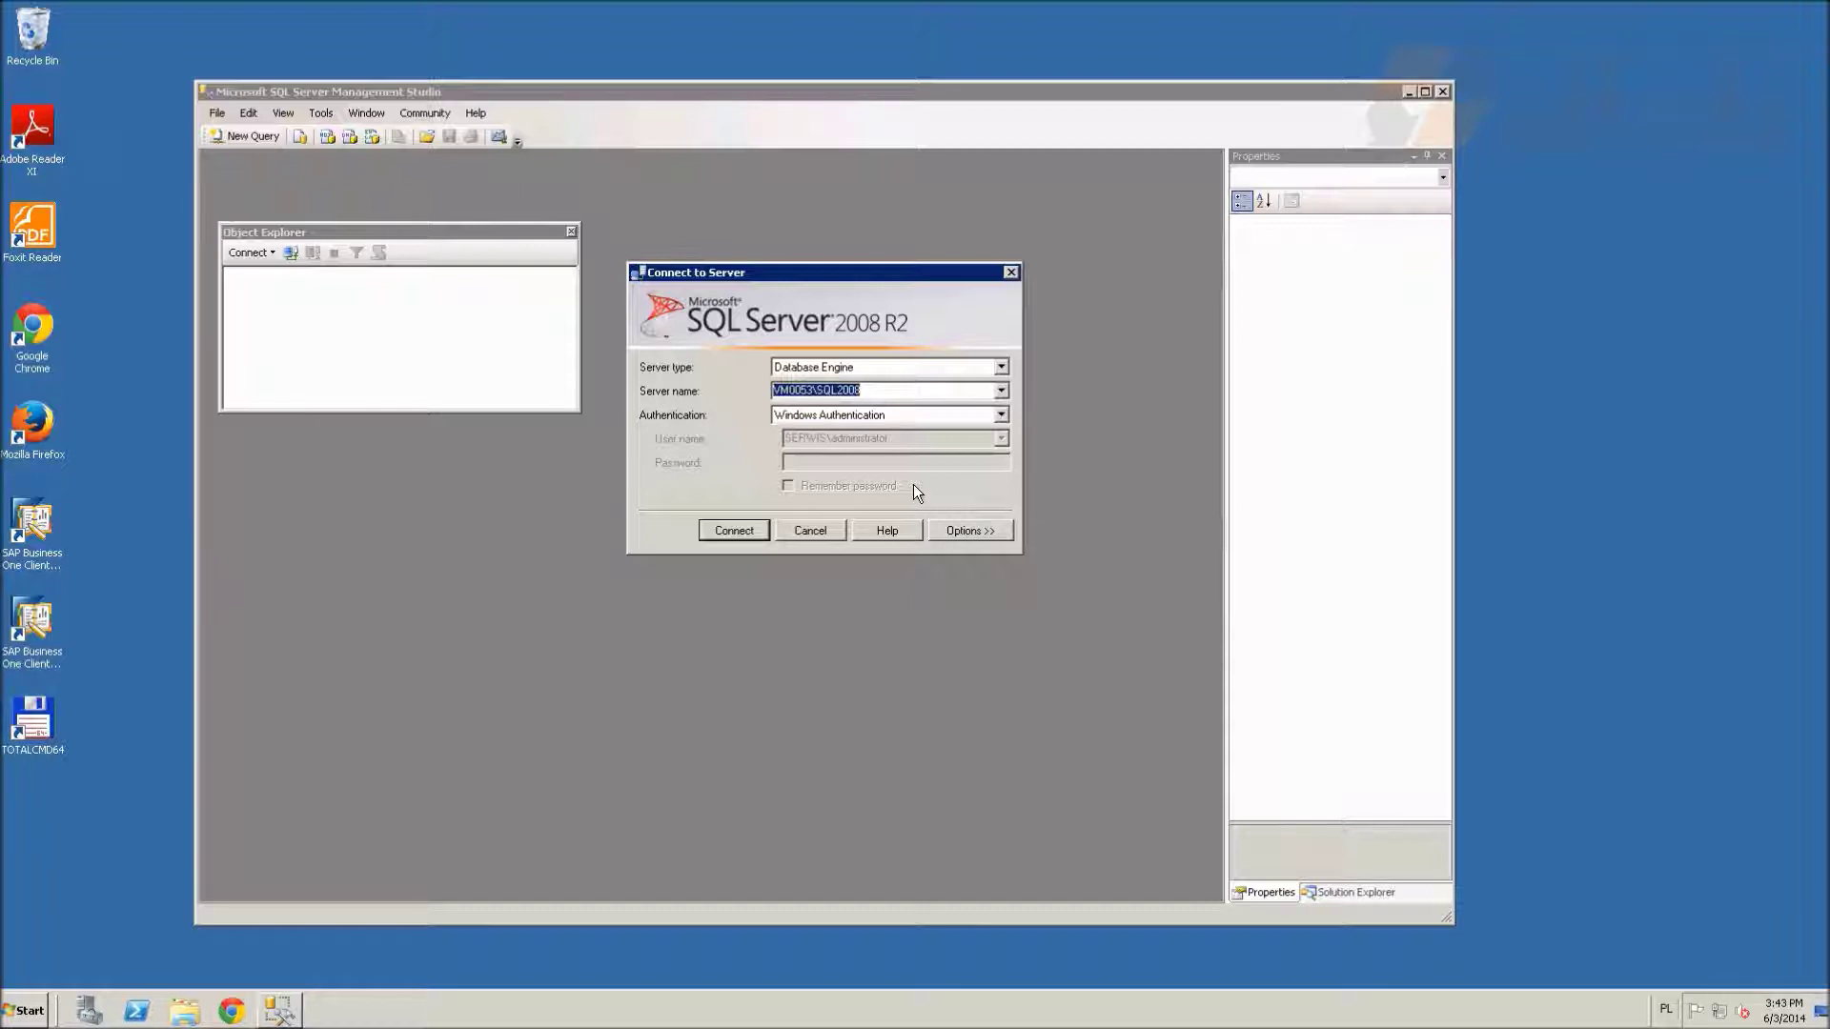
click(740, 530)
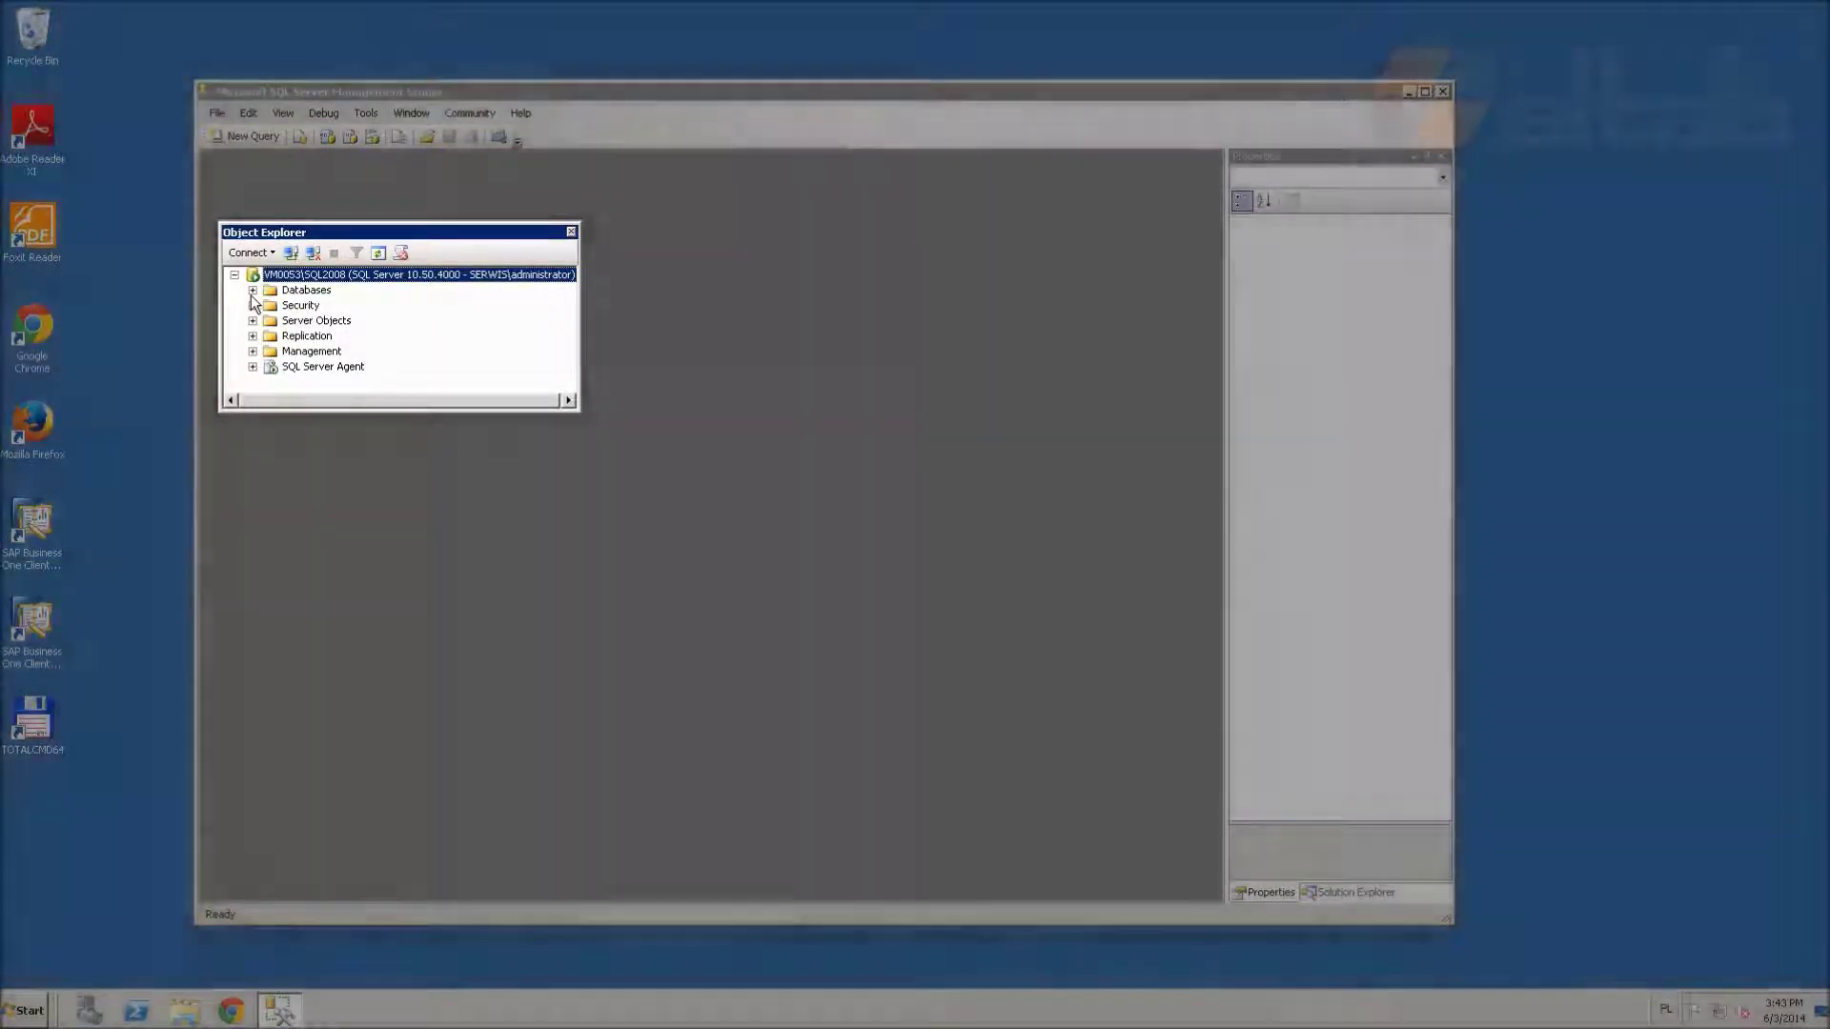
Open the Back Up task for the SBO_AltabAkademia database
click(252, 290)
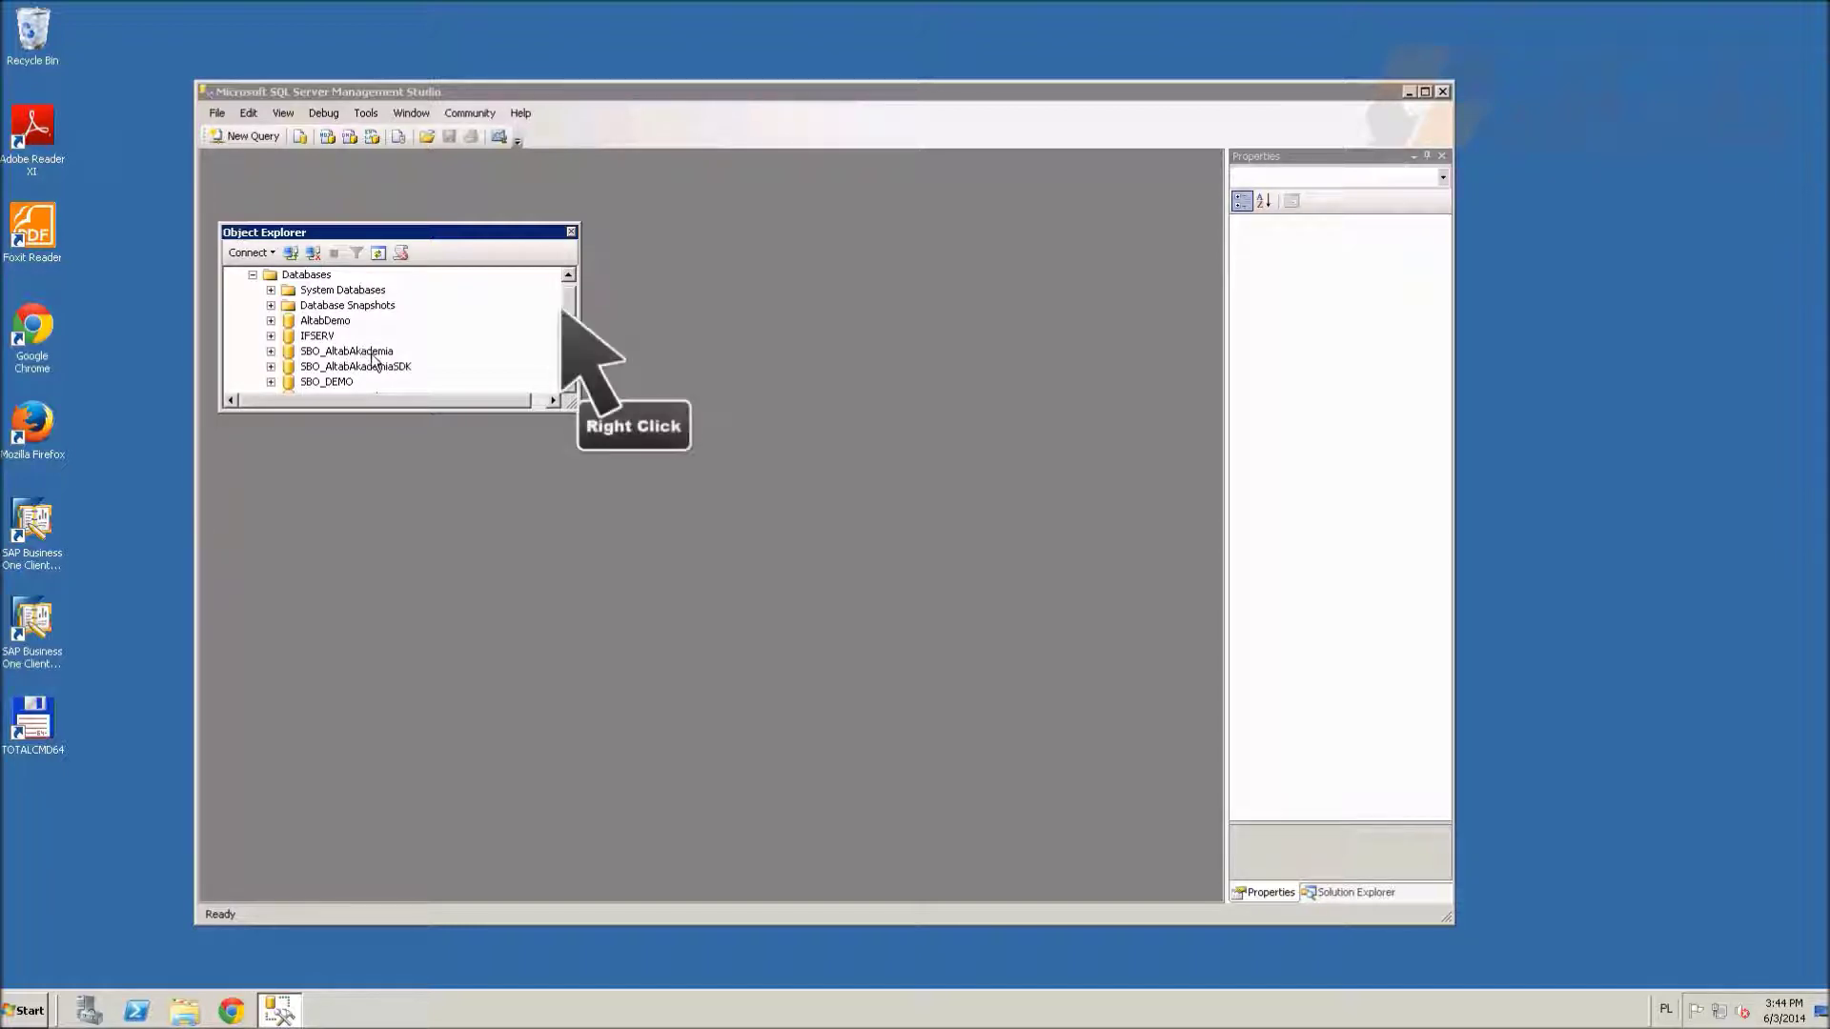
right_click(371, 359)
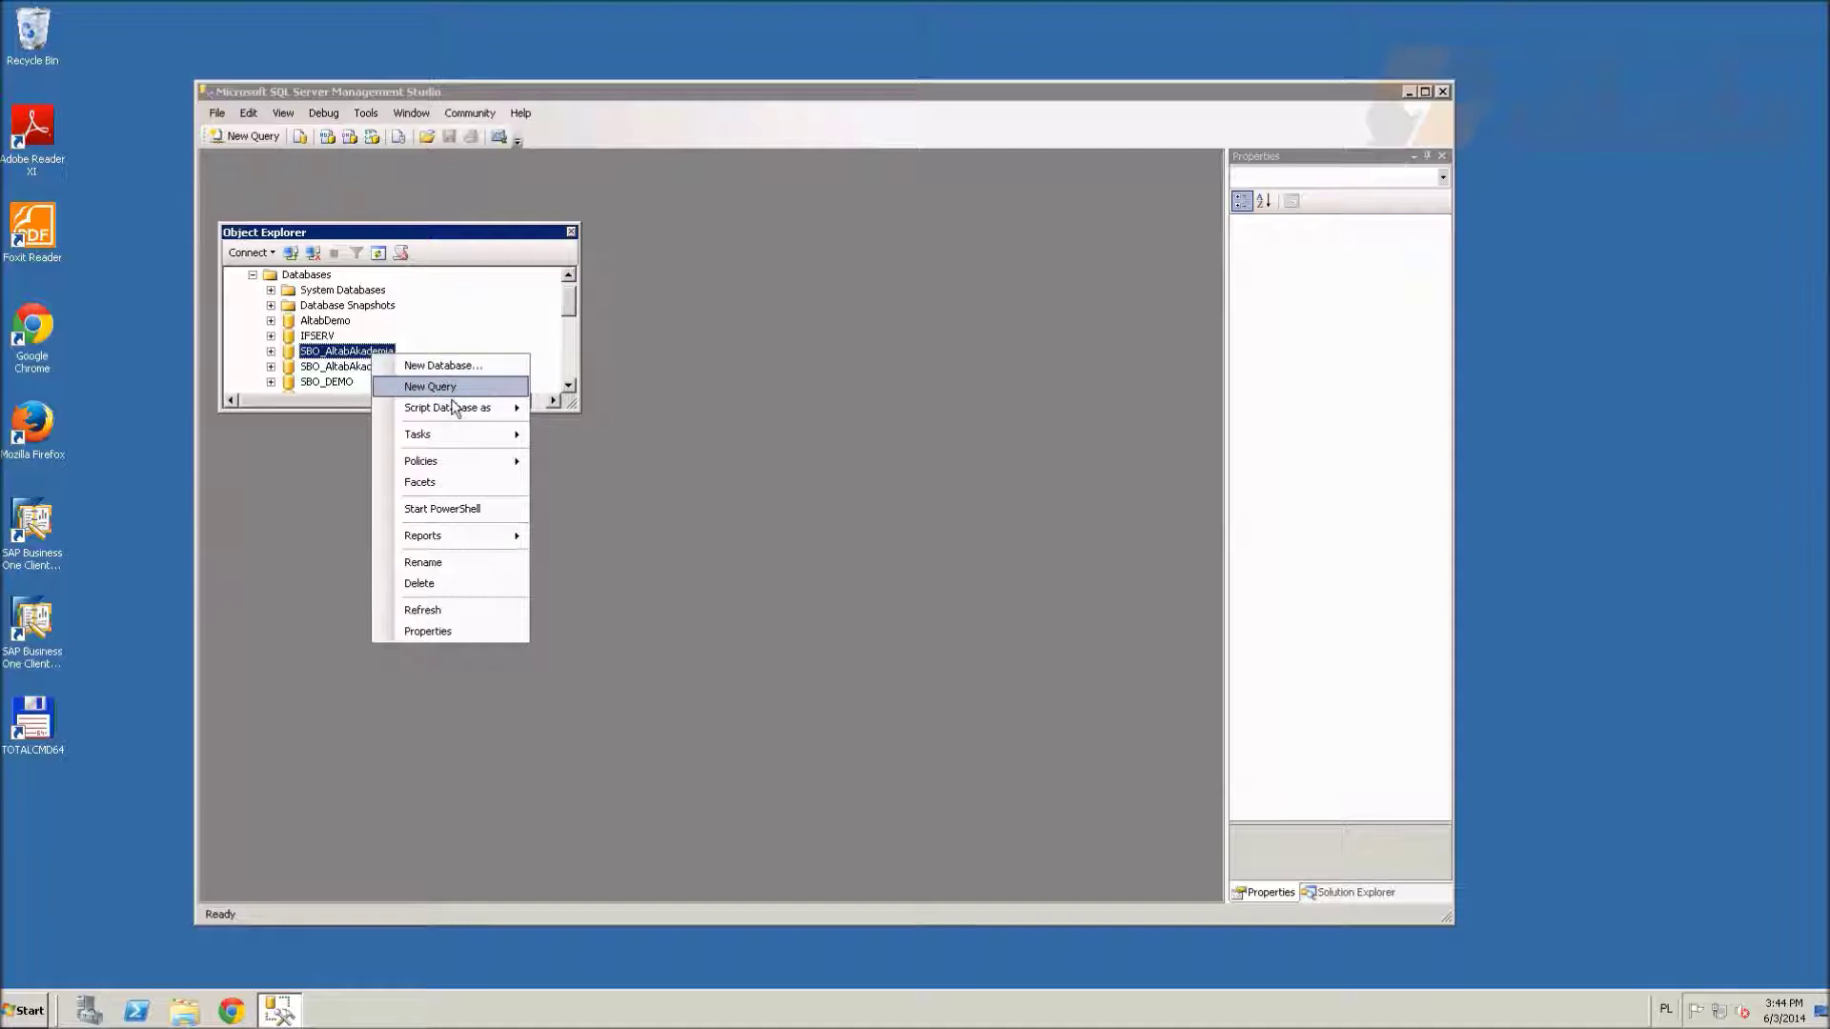
mouse_move(458, 439)
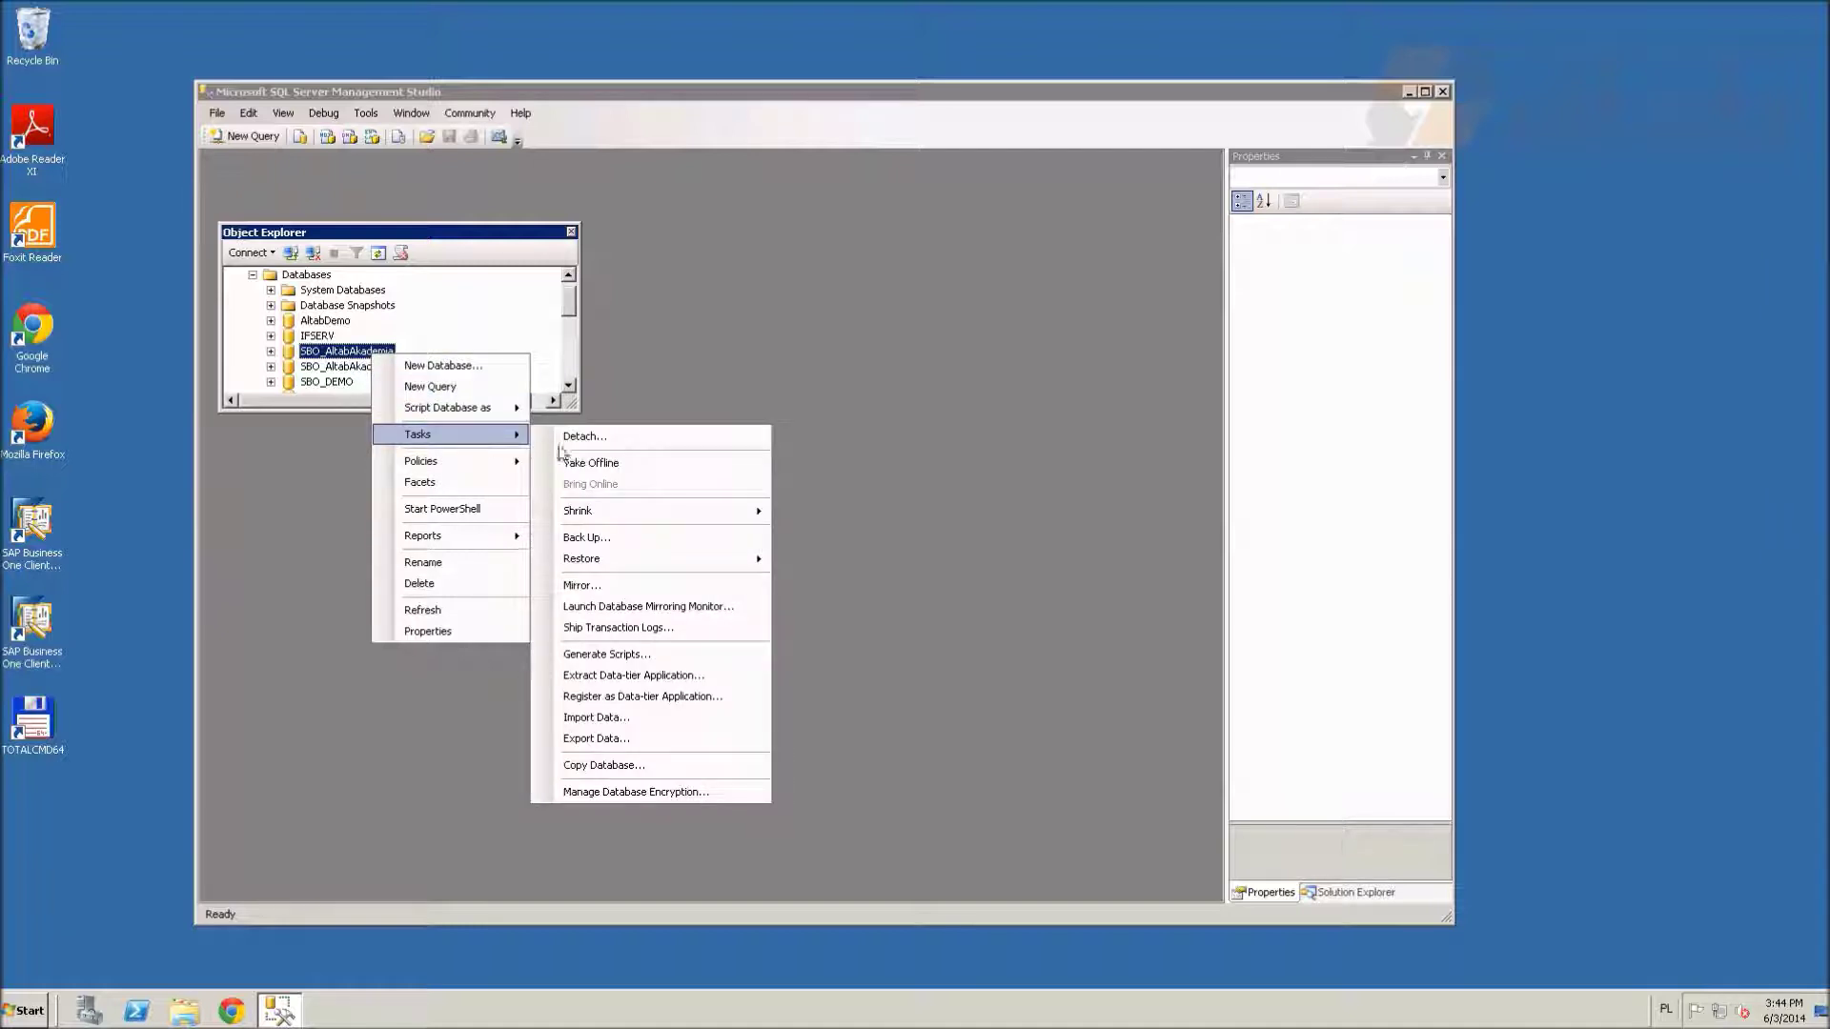
click(663, 535)
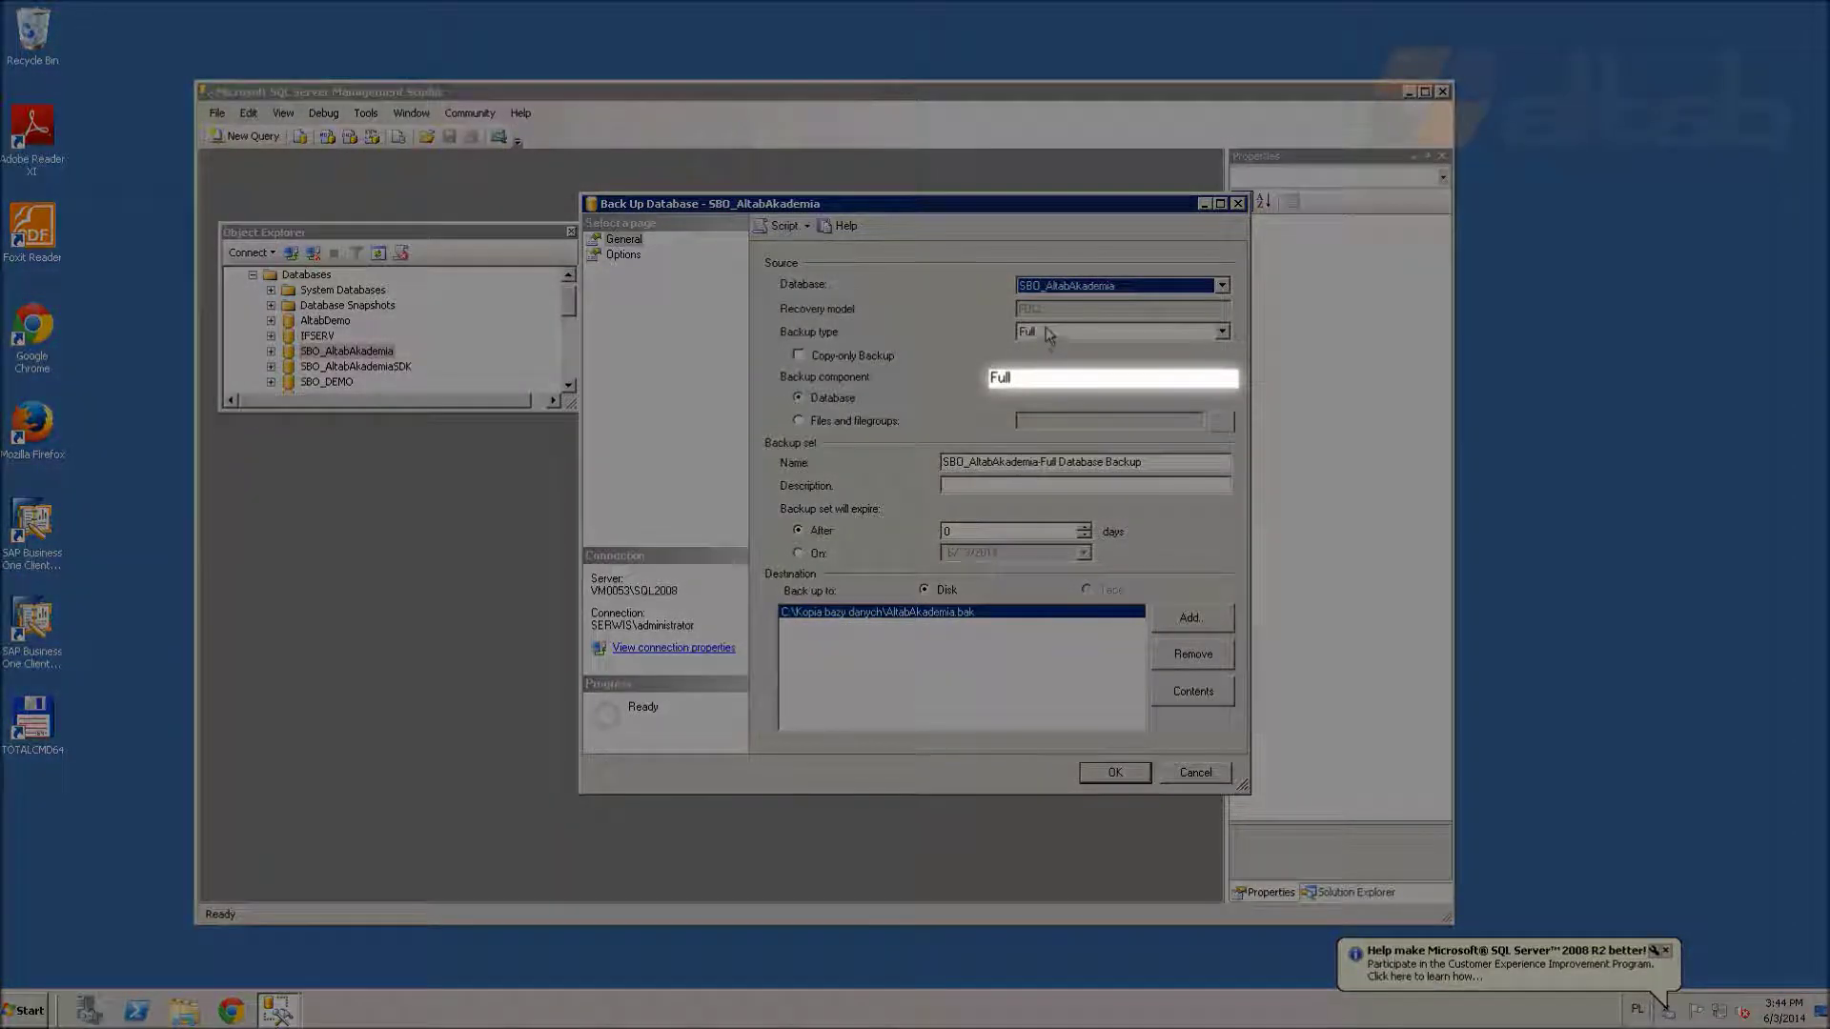
Keep the backup type as Full, enable Copy-only Backup, and leave the backup set name and description as they are
click(1043, 333)
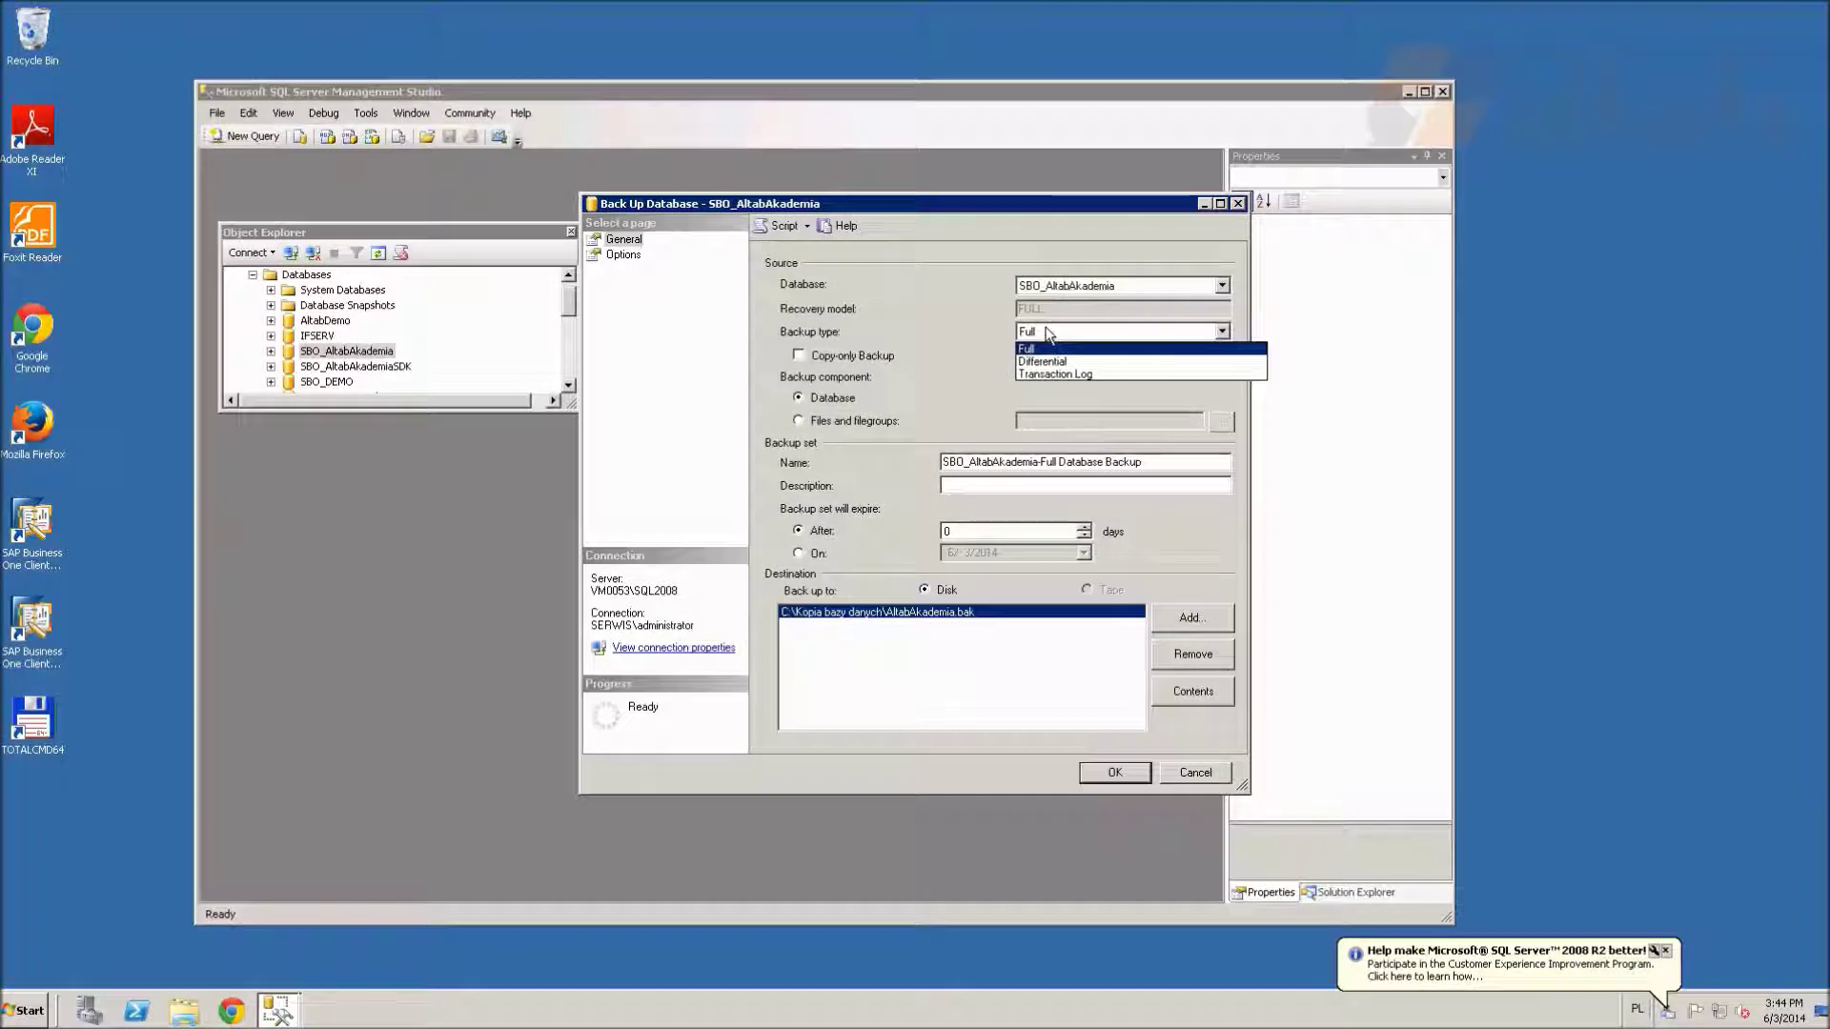
click(1048, 334)
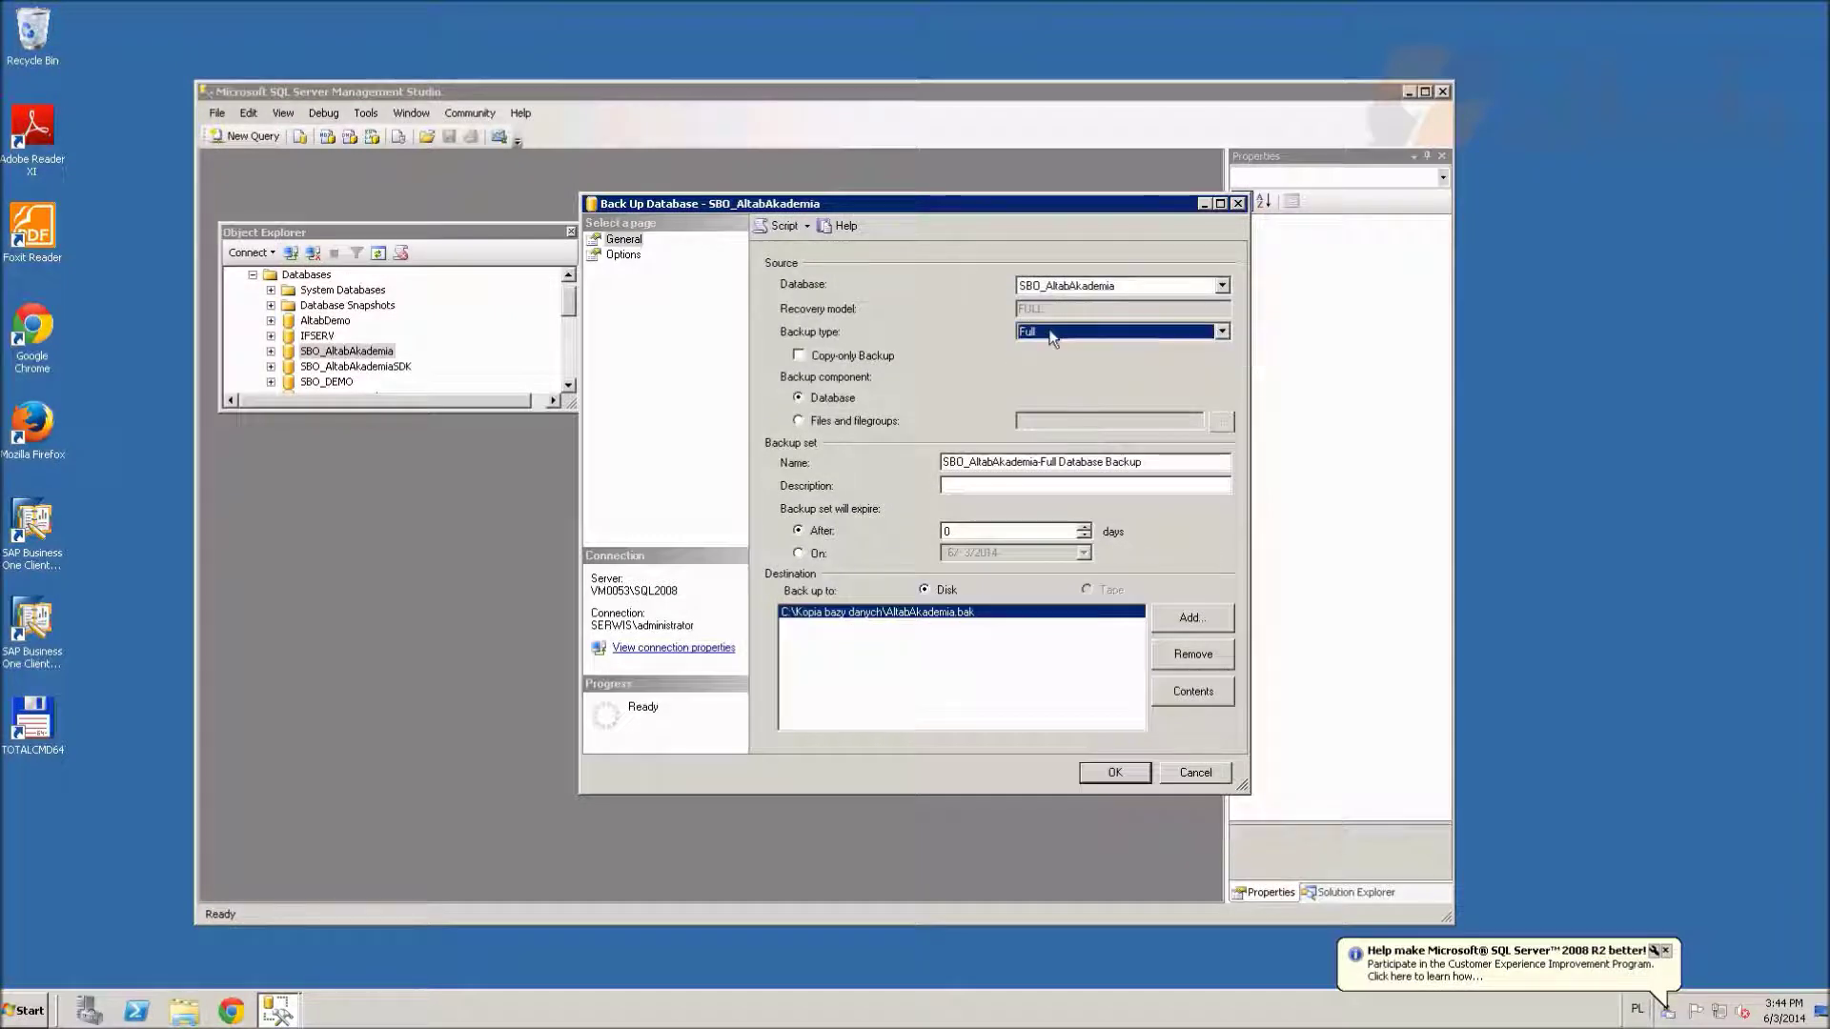
click(799, 357)
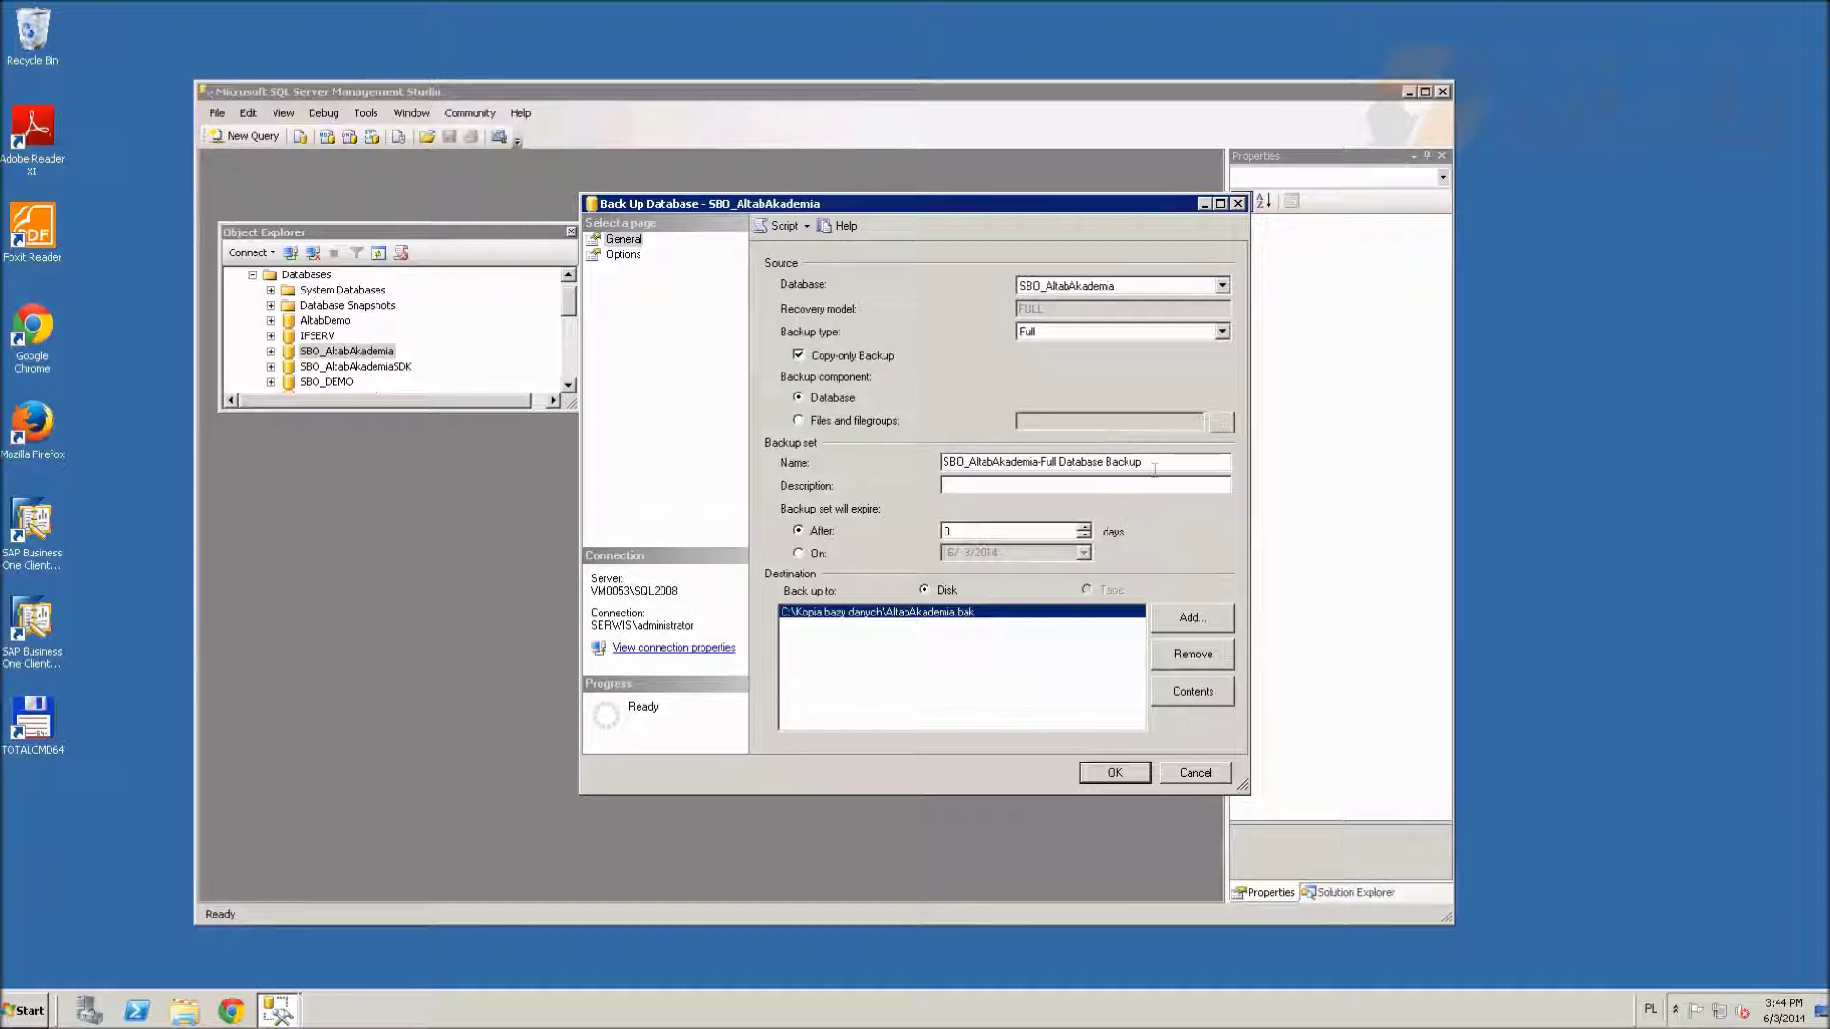
drag(1155, 469, 883, 470)
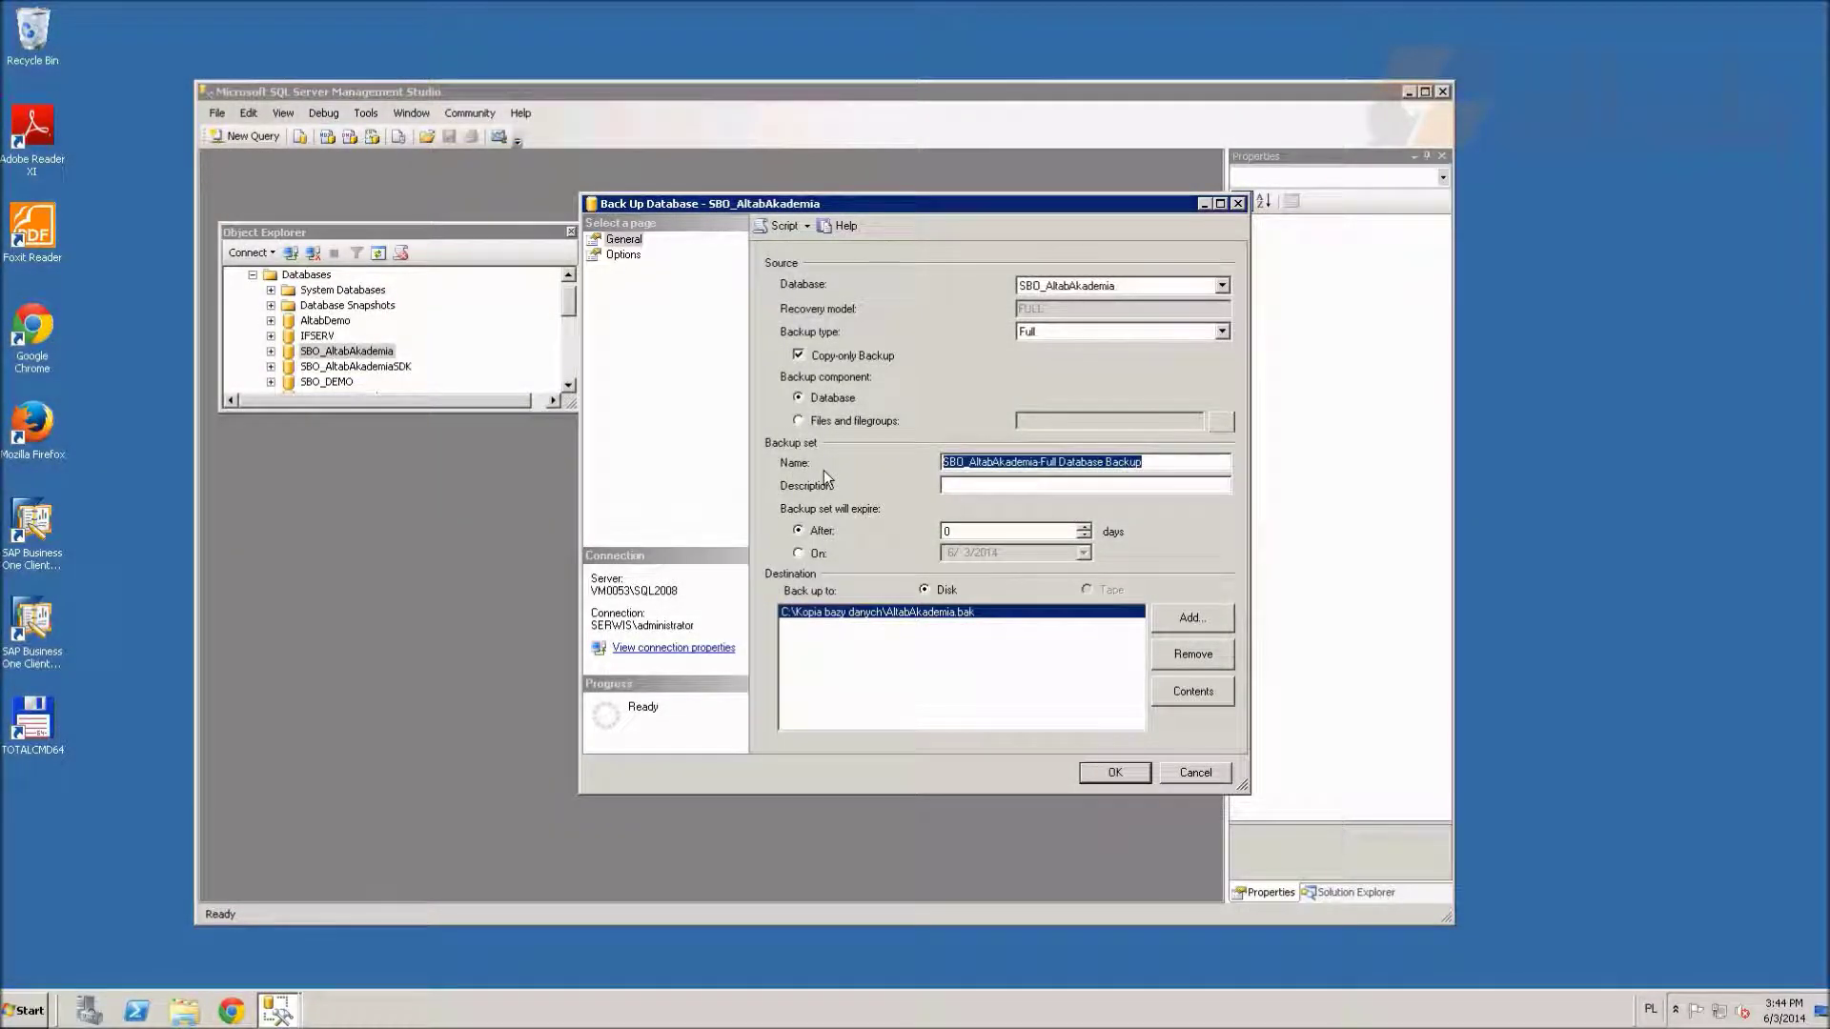
click(1104, 485)
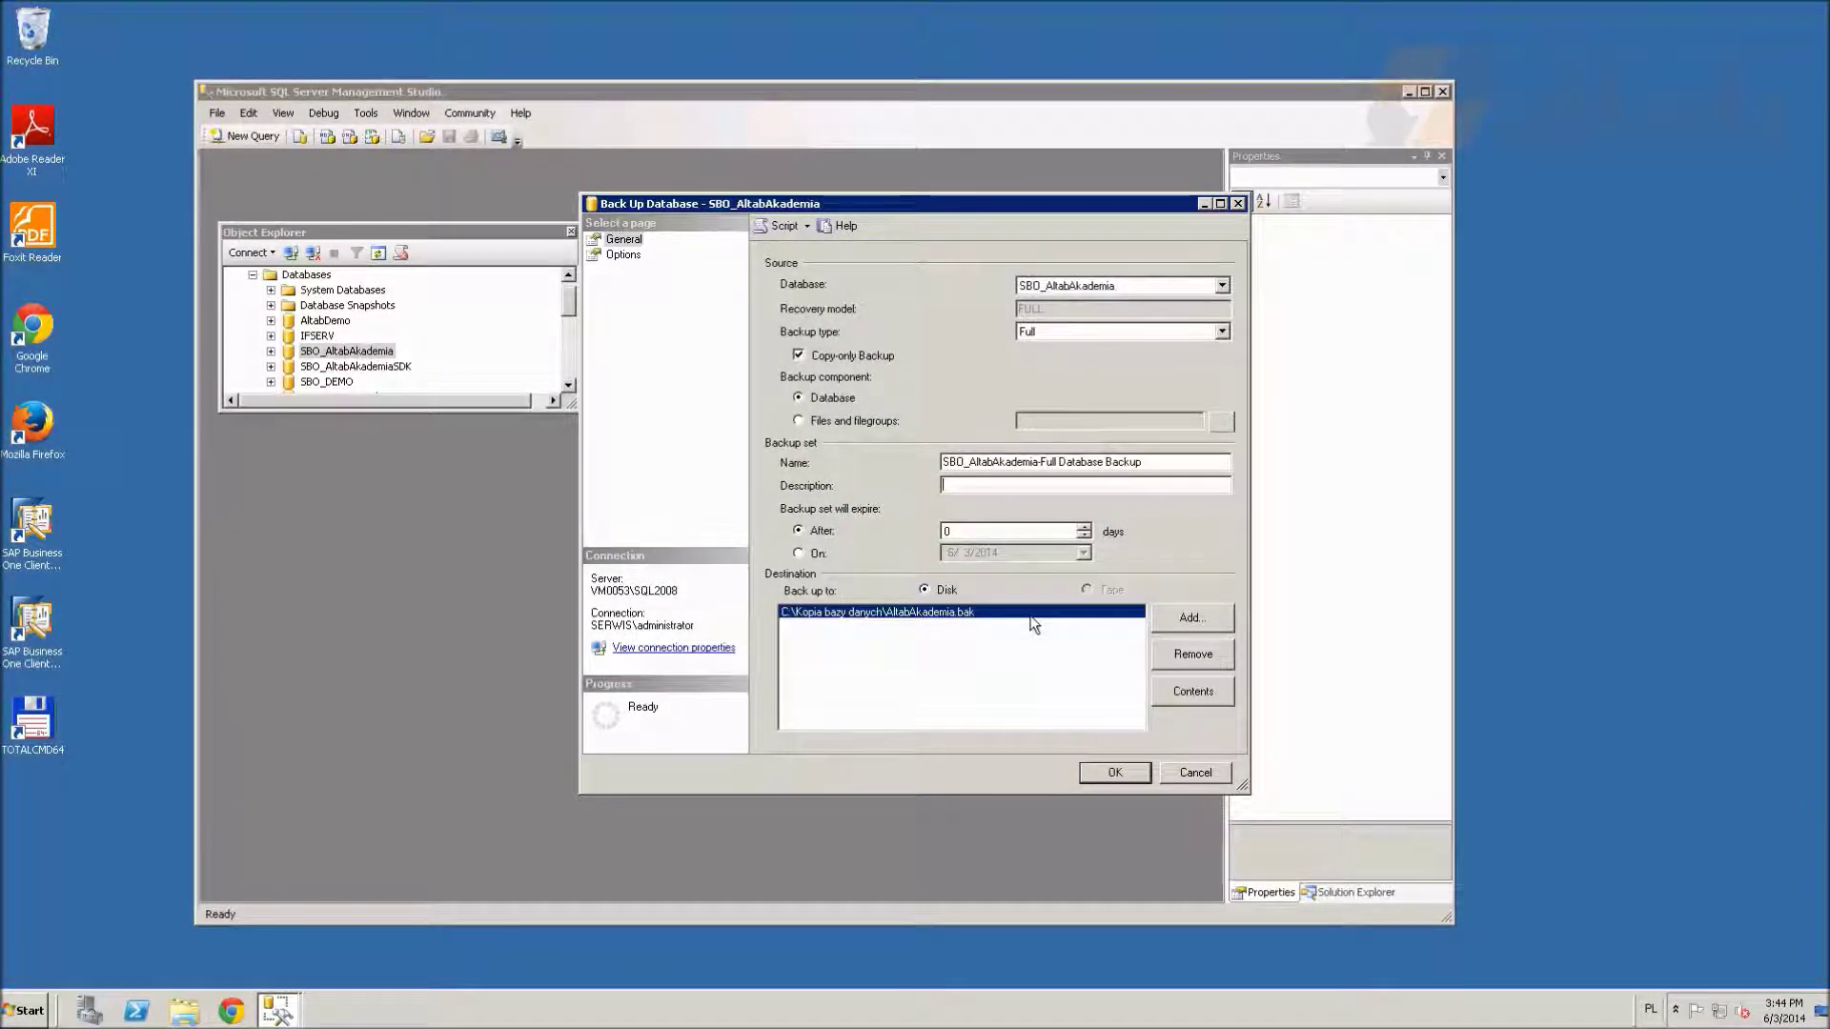
Replace the listed backup destination with a disk file named Altabakademia.bak in the C:\Kopia bazy danych folder
click(1181, 661)
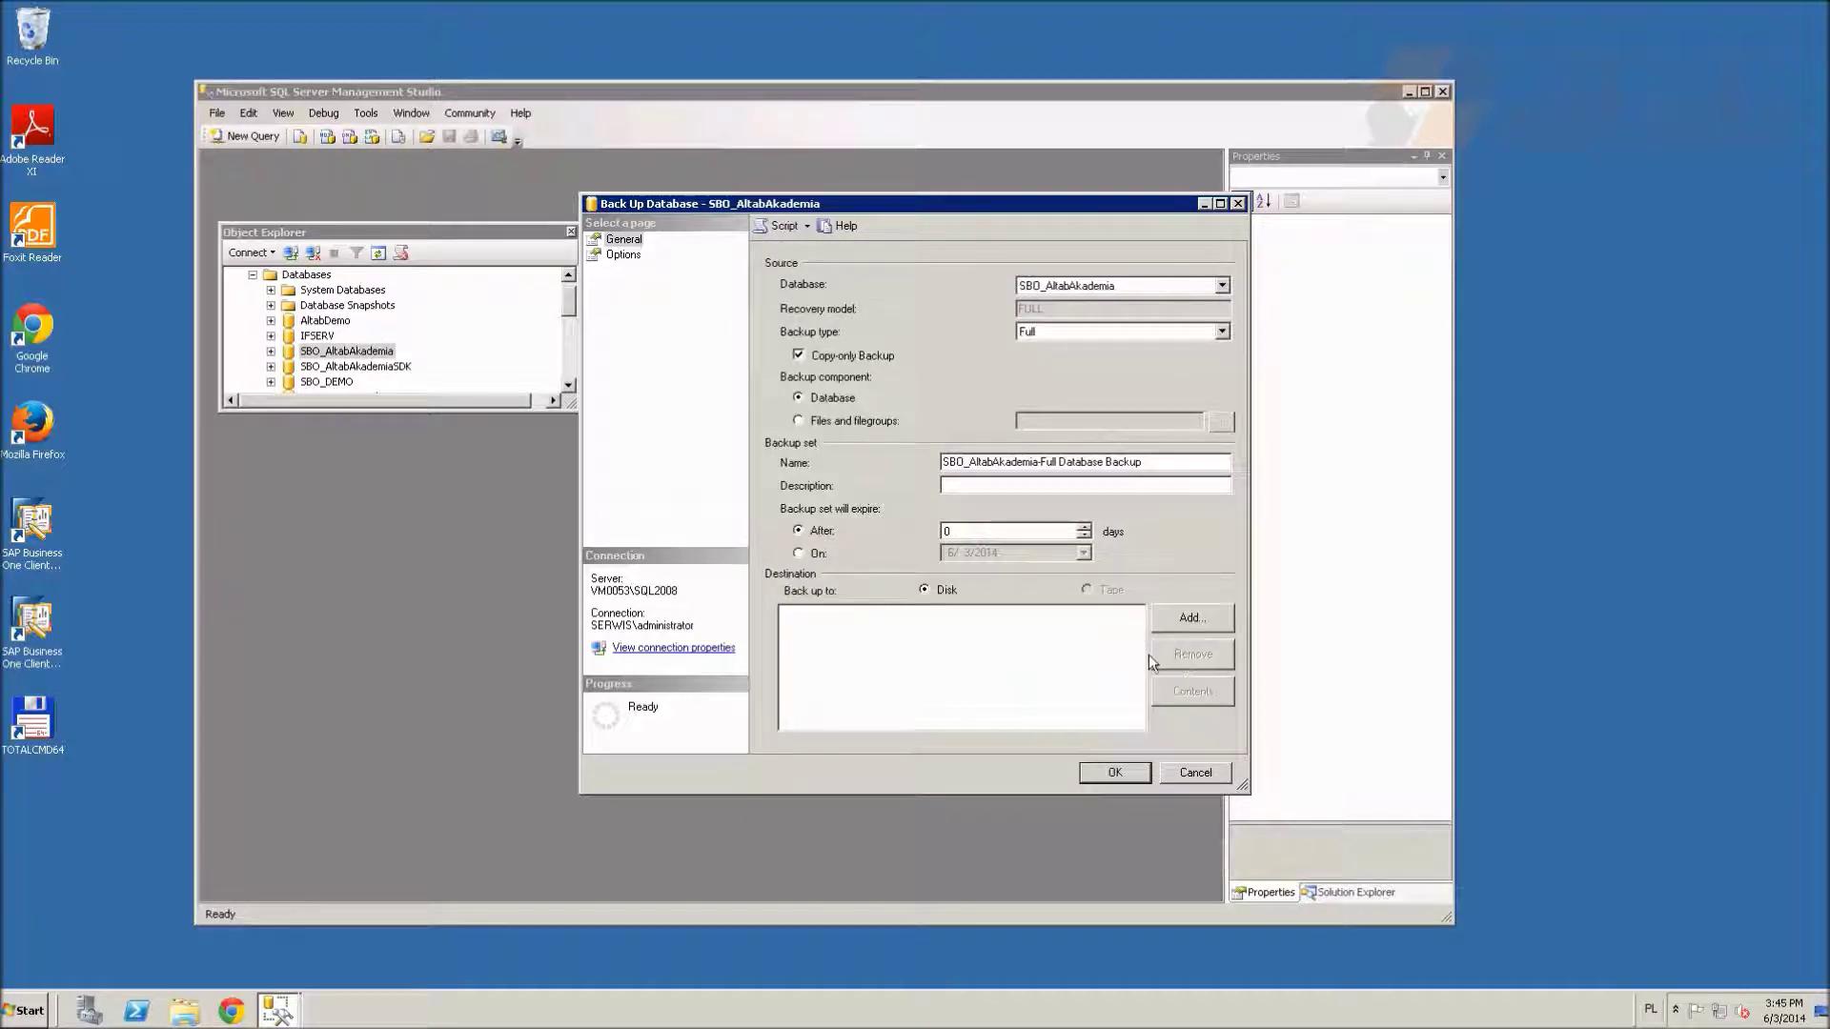
click(1191, 620)
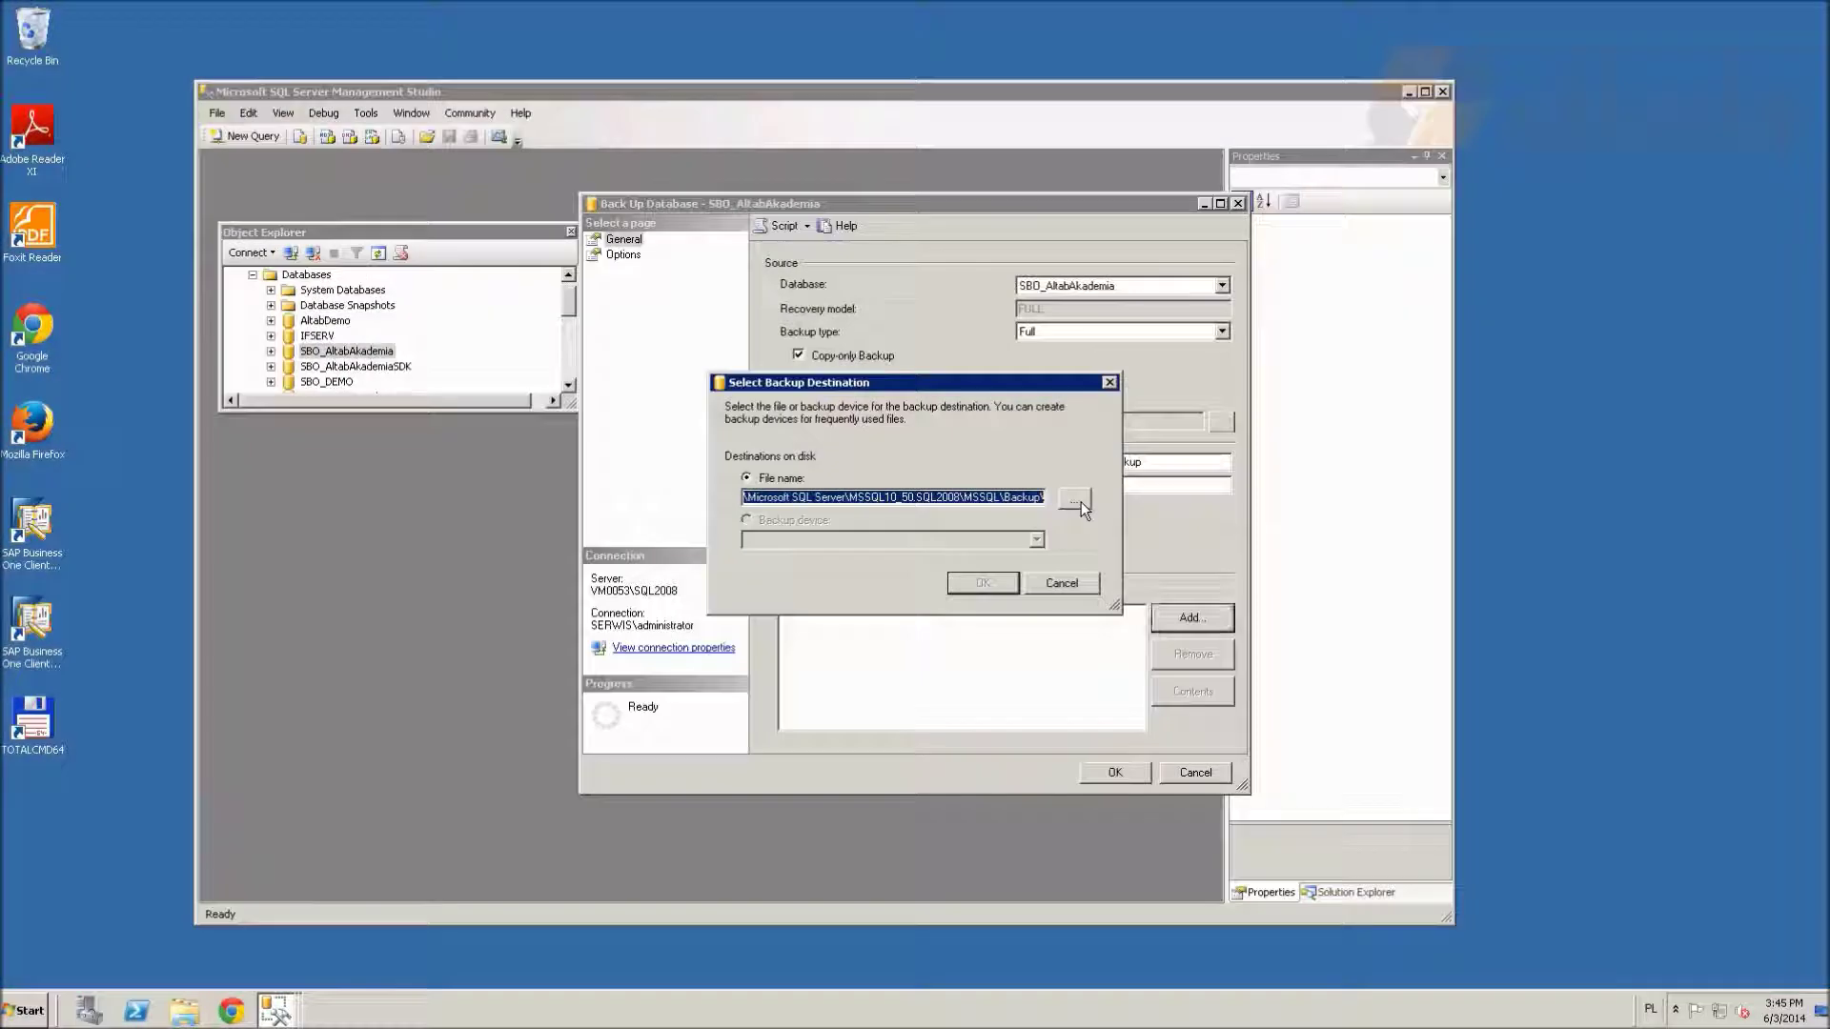
click(1077, 499)
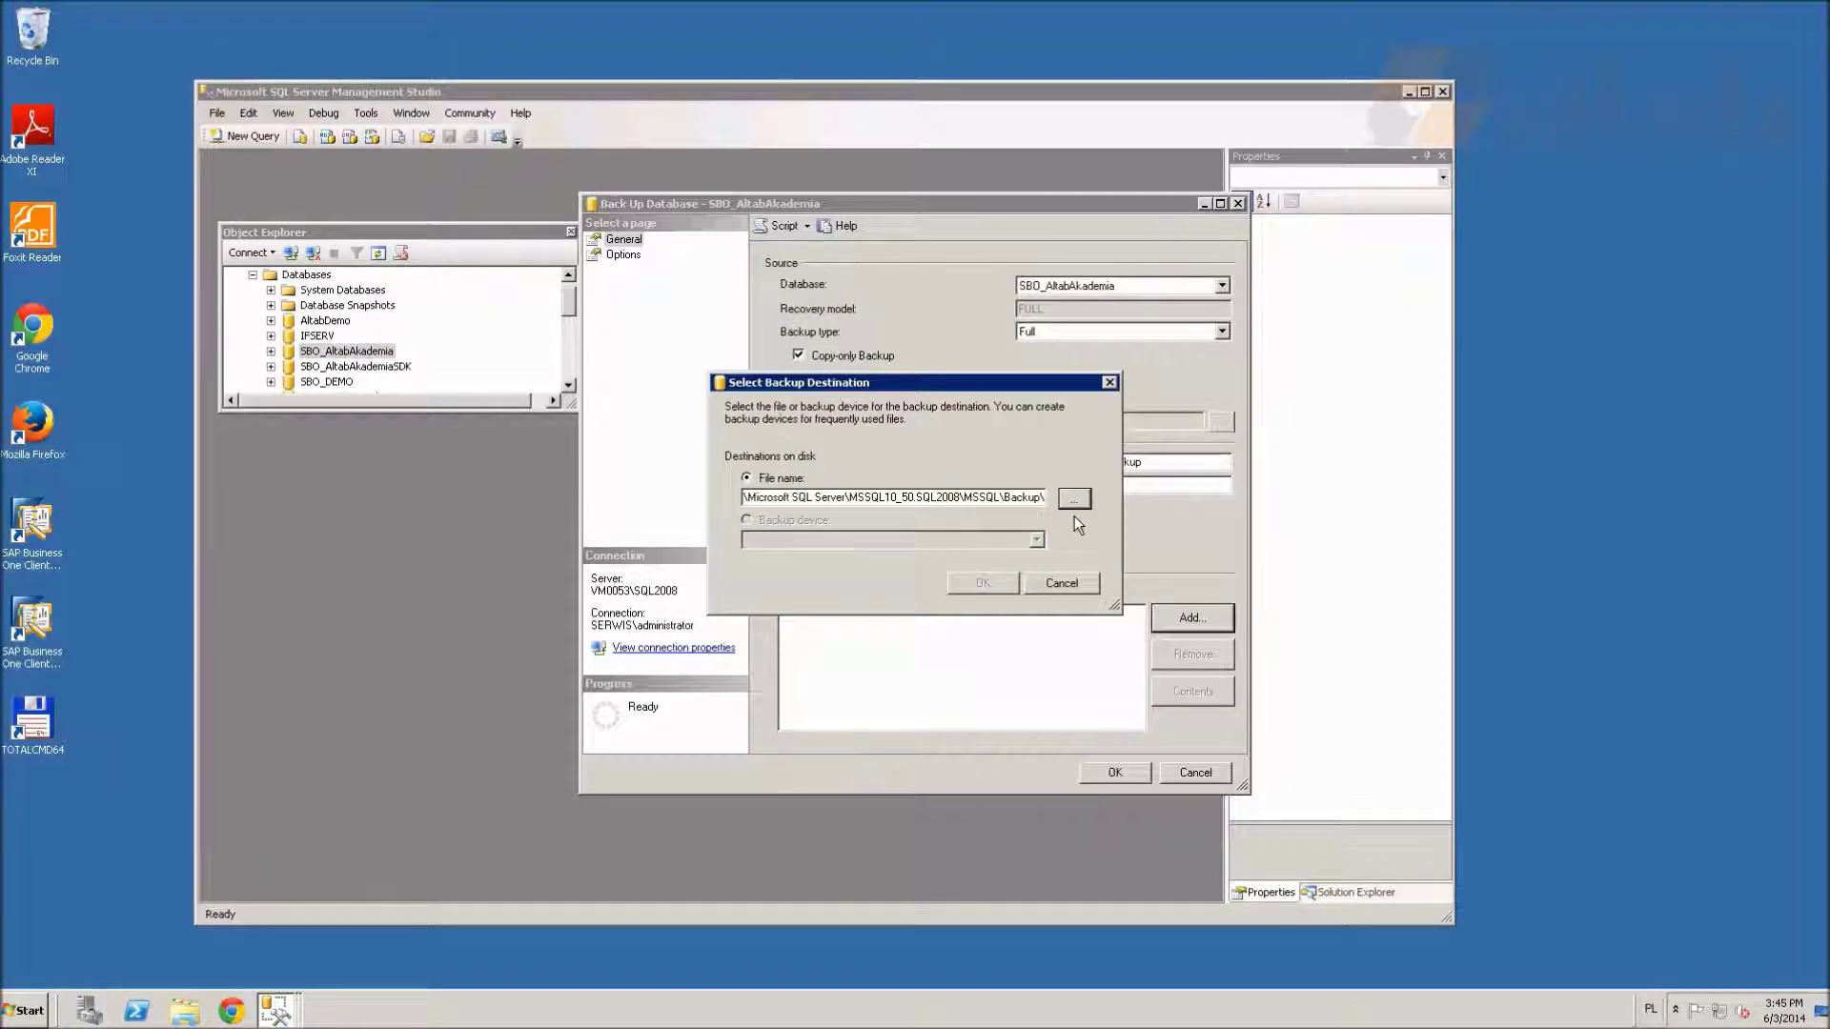
click(749, 355)
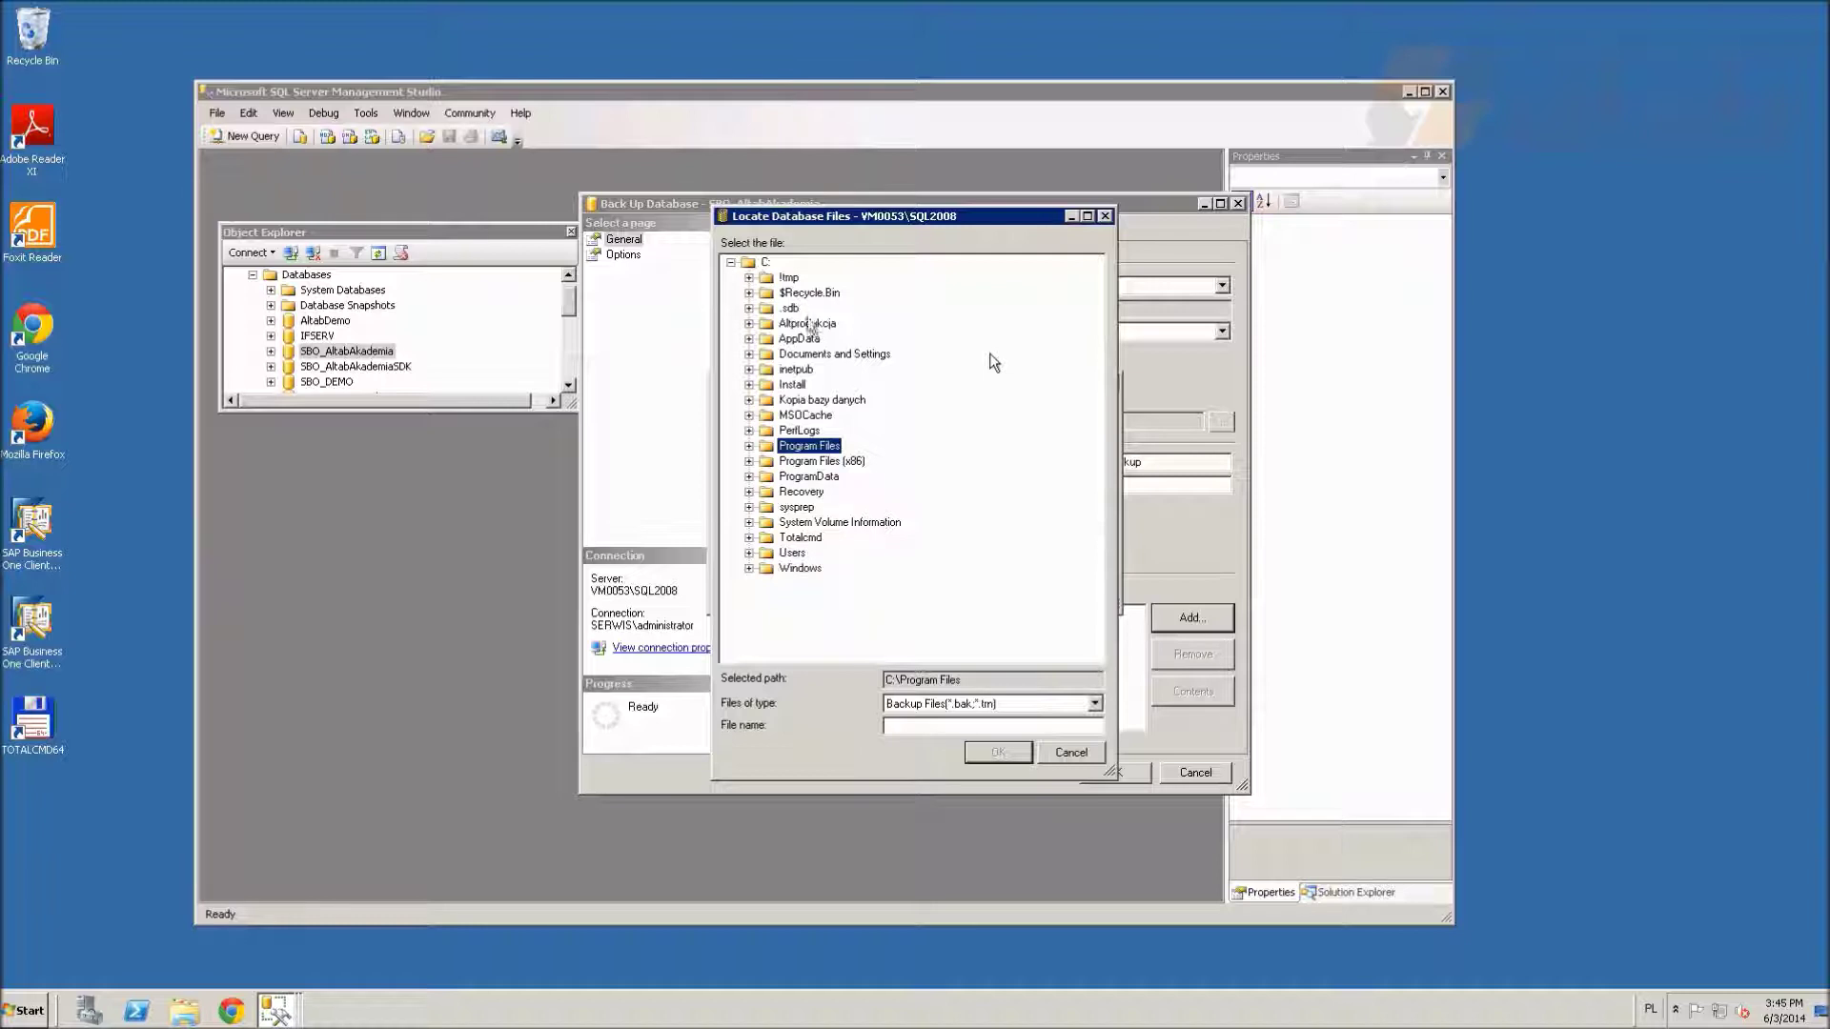
click(825, 400)
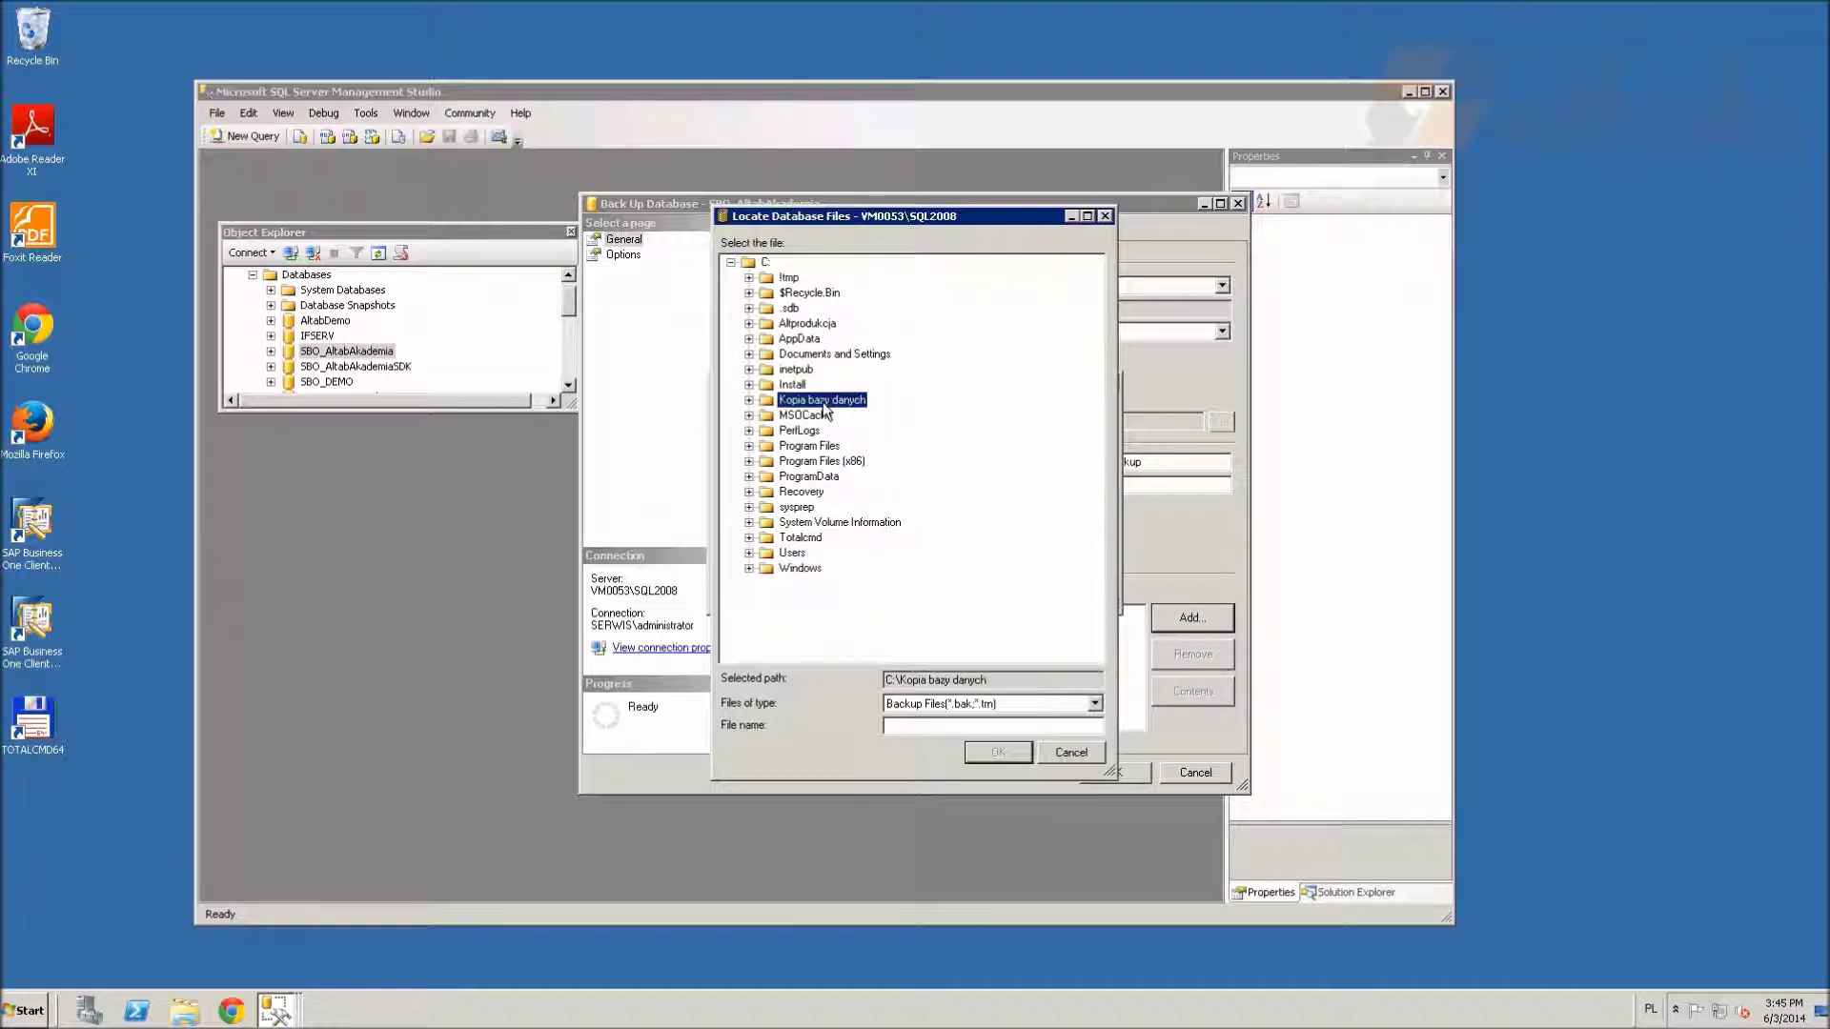
click(963, 728)
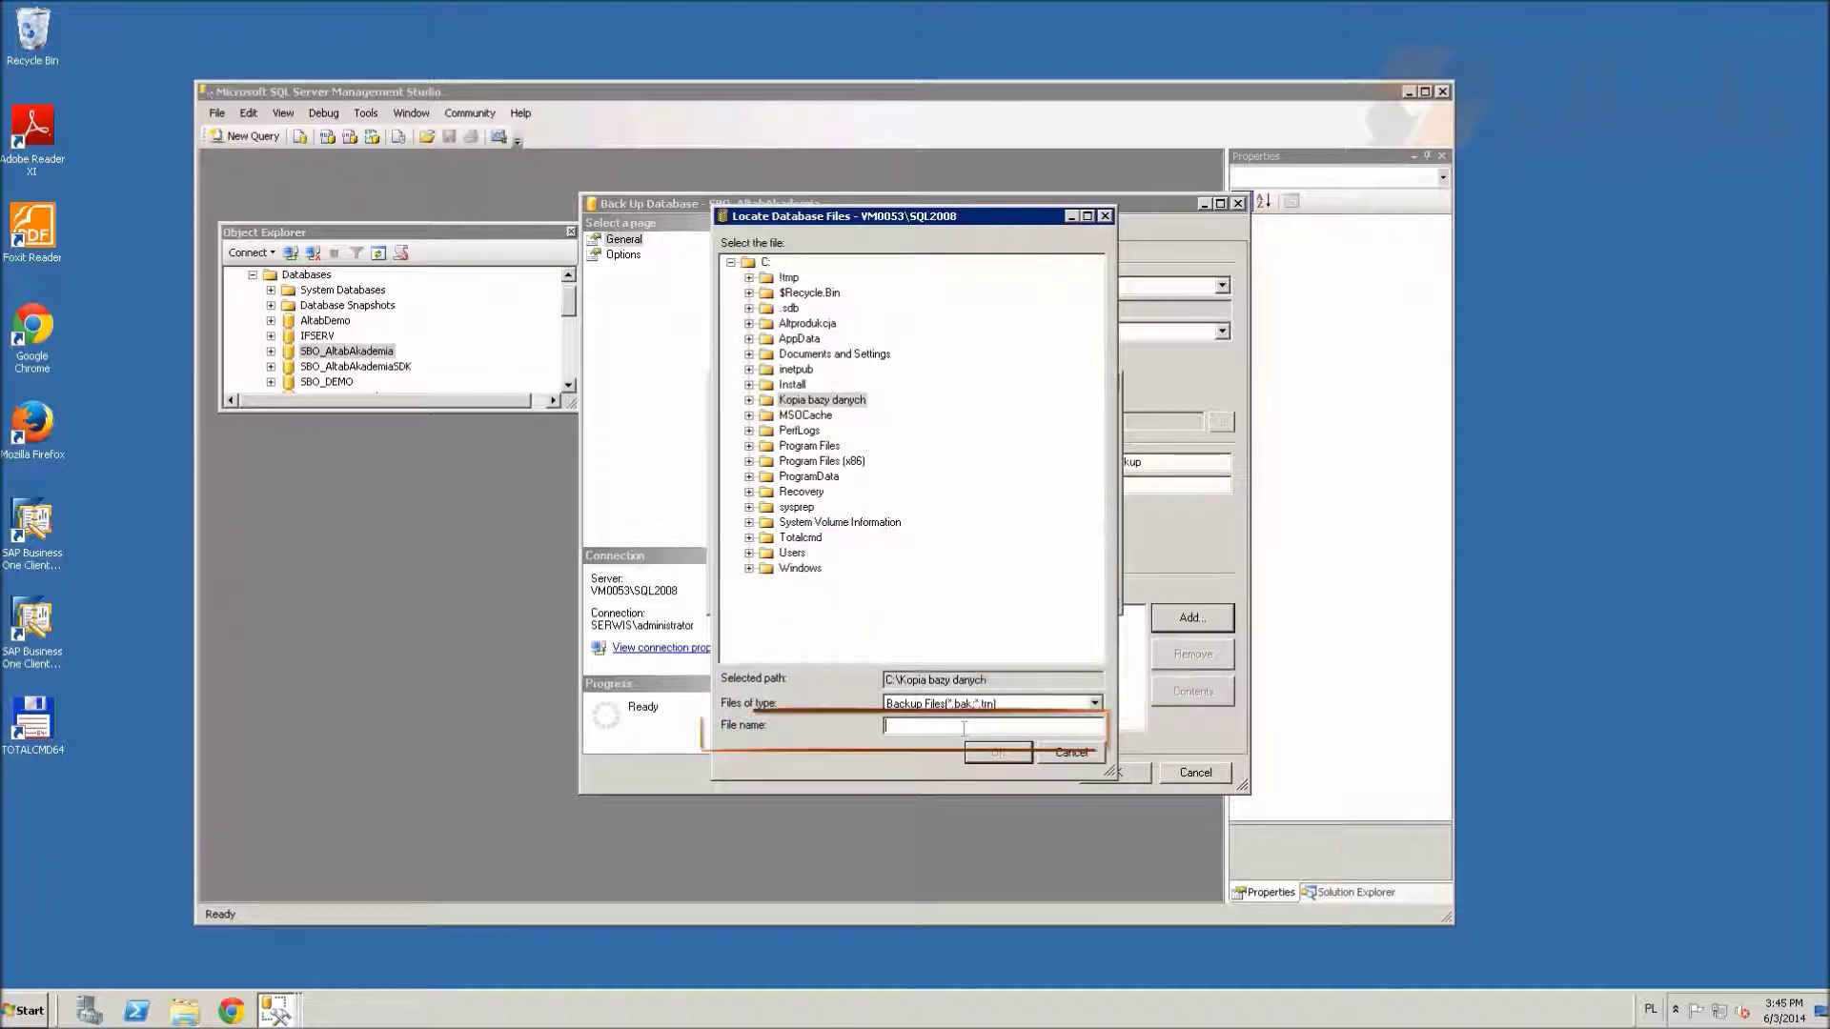
text(Altabakademia.bak)
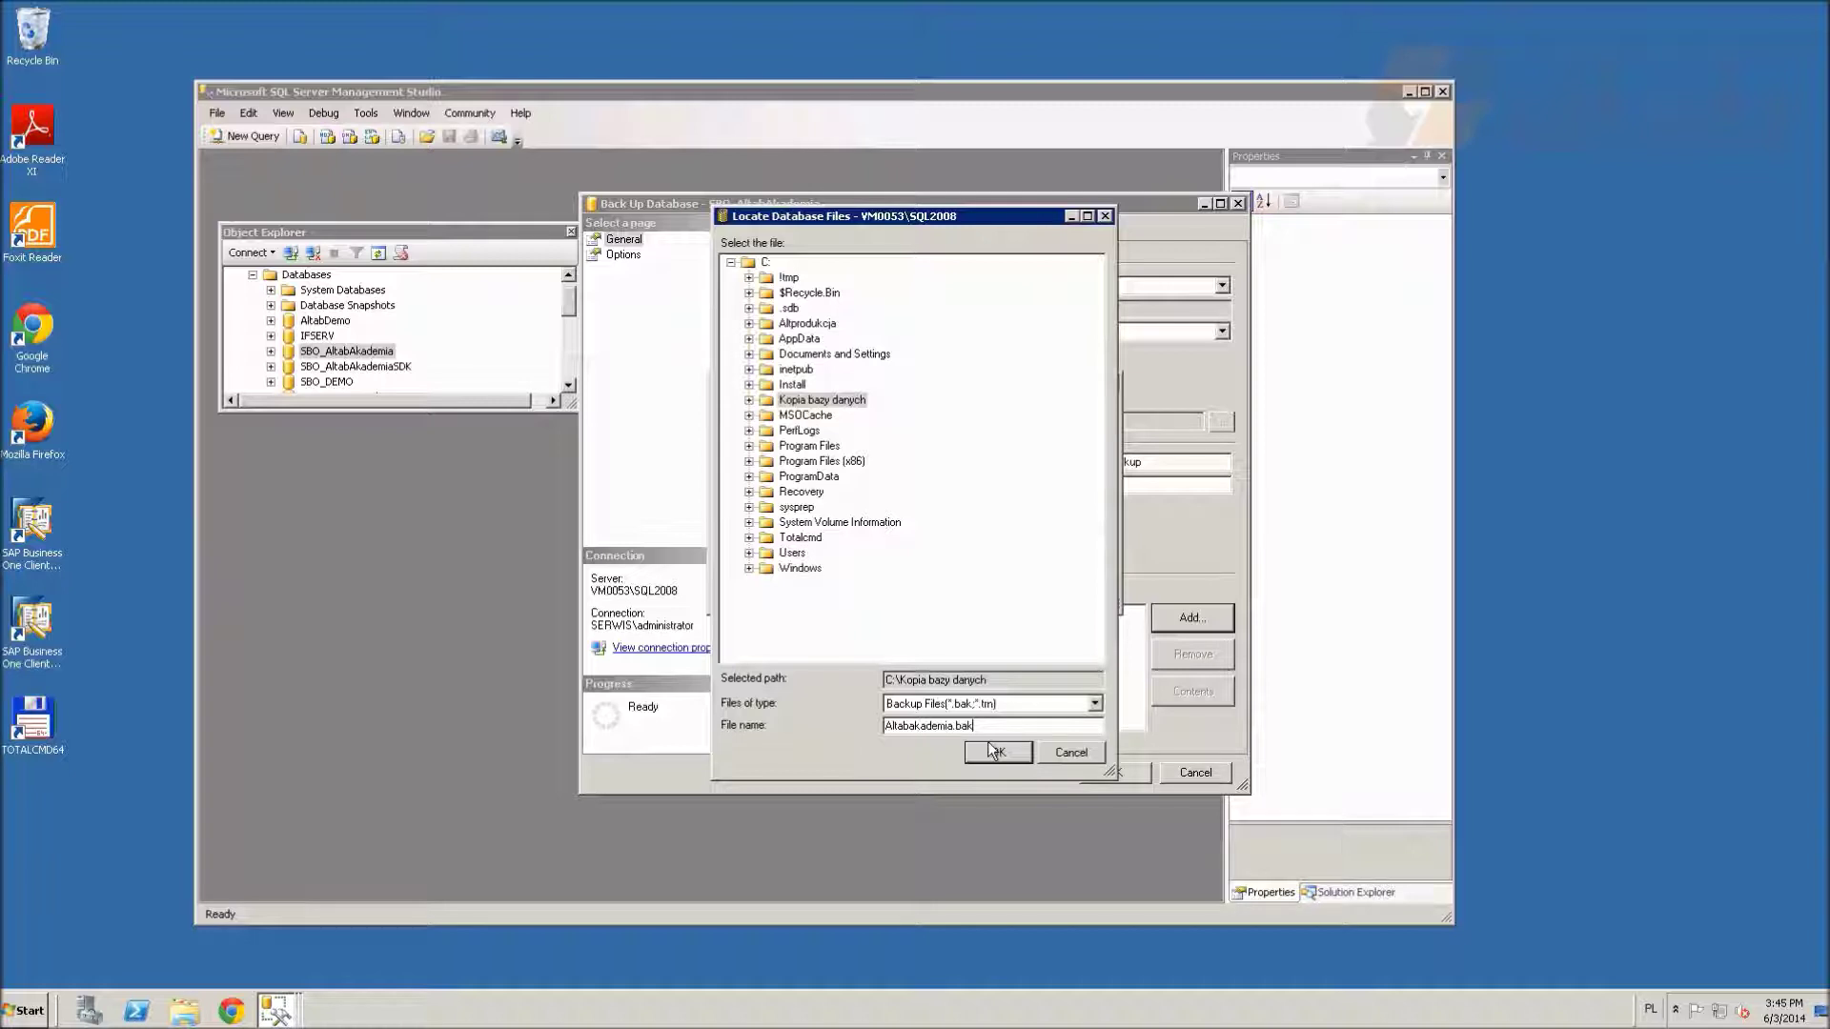
click(998, 753)
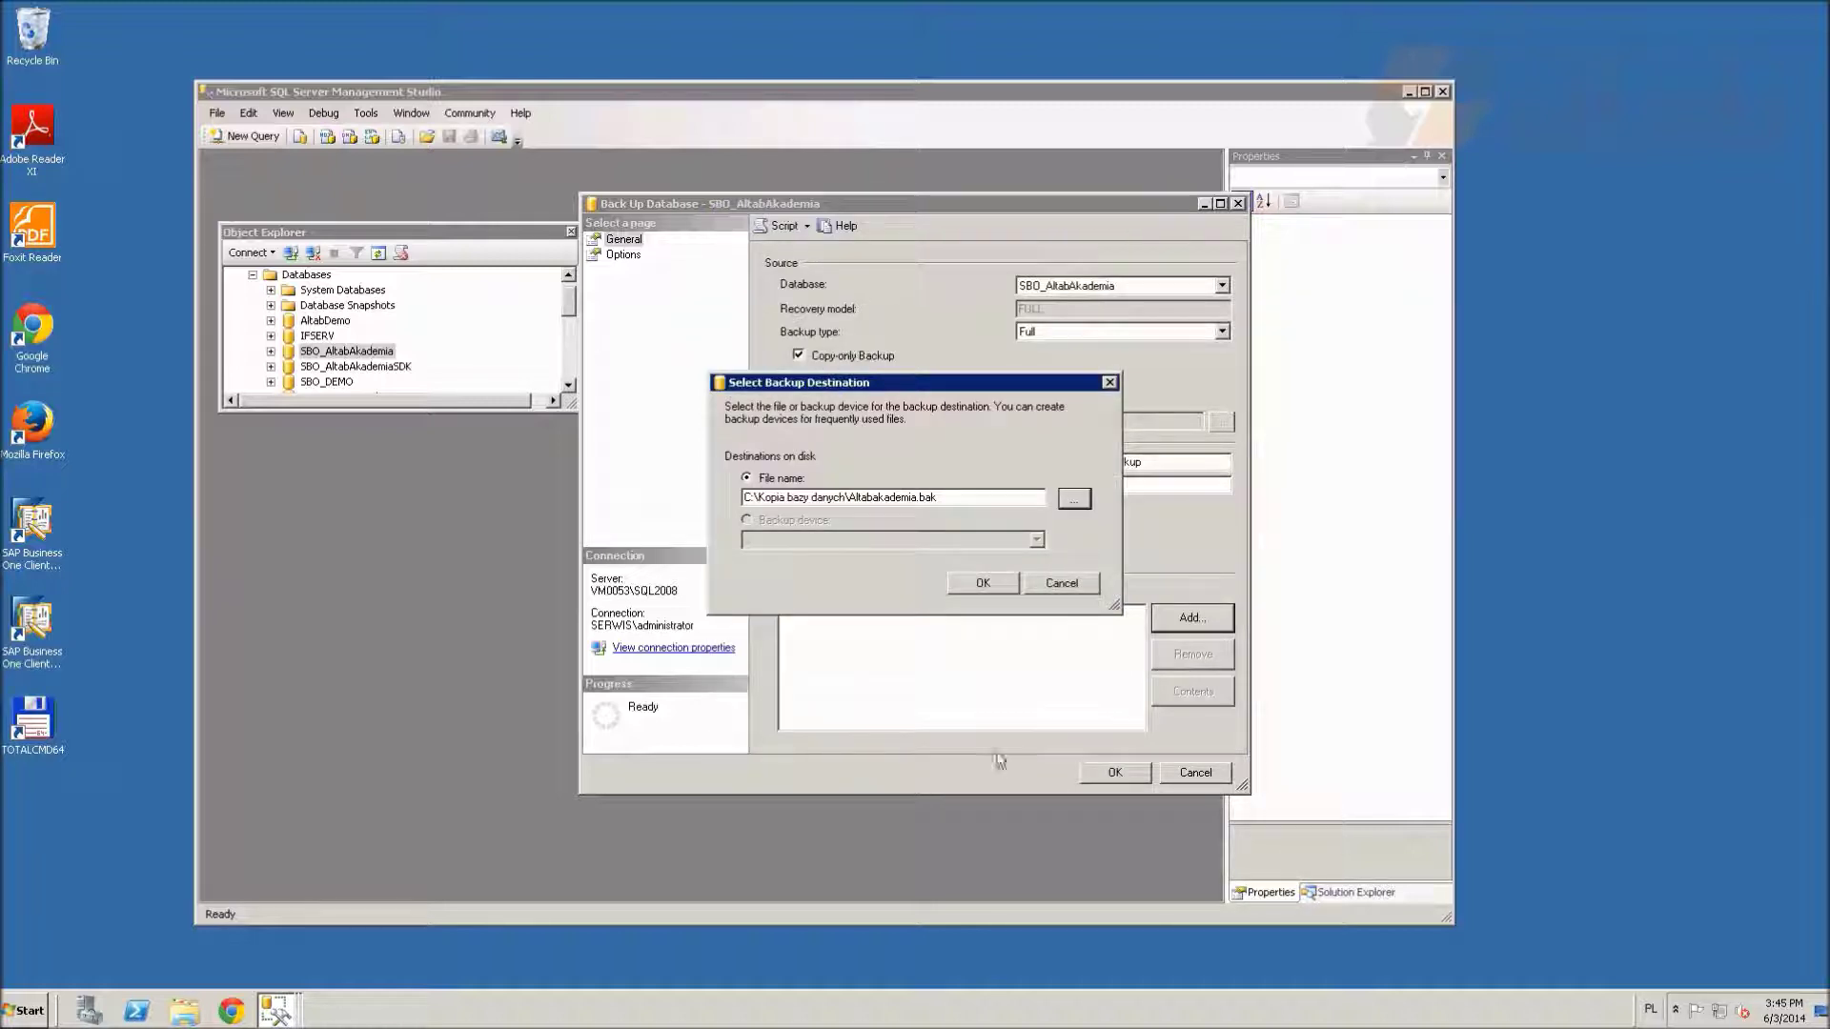
click(998, 583)
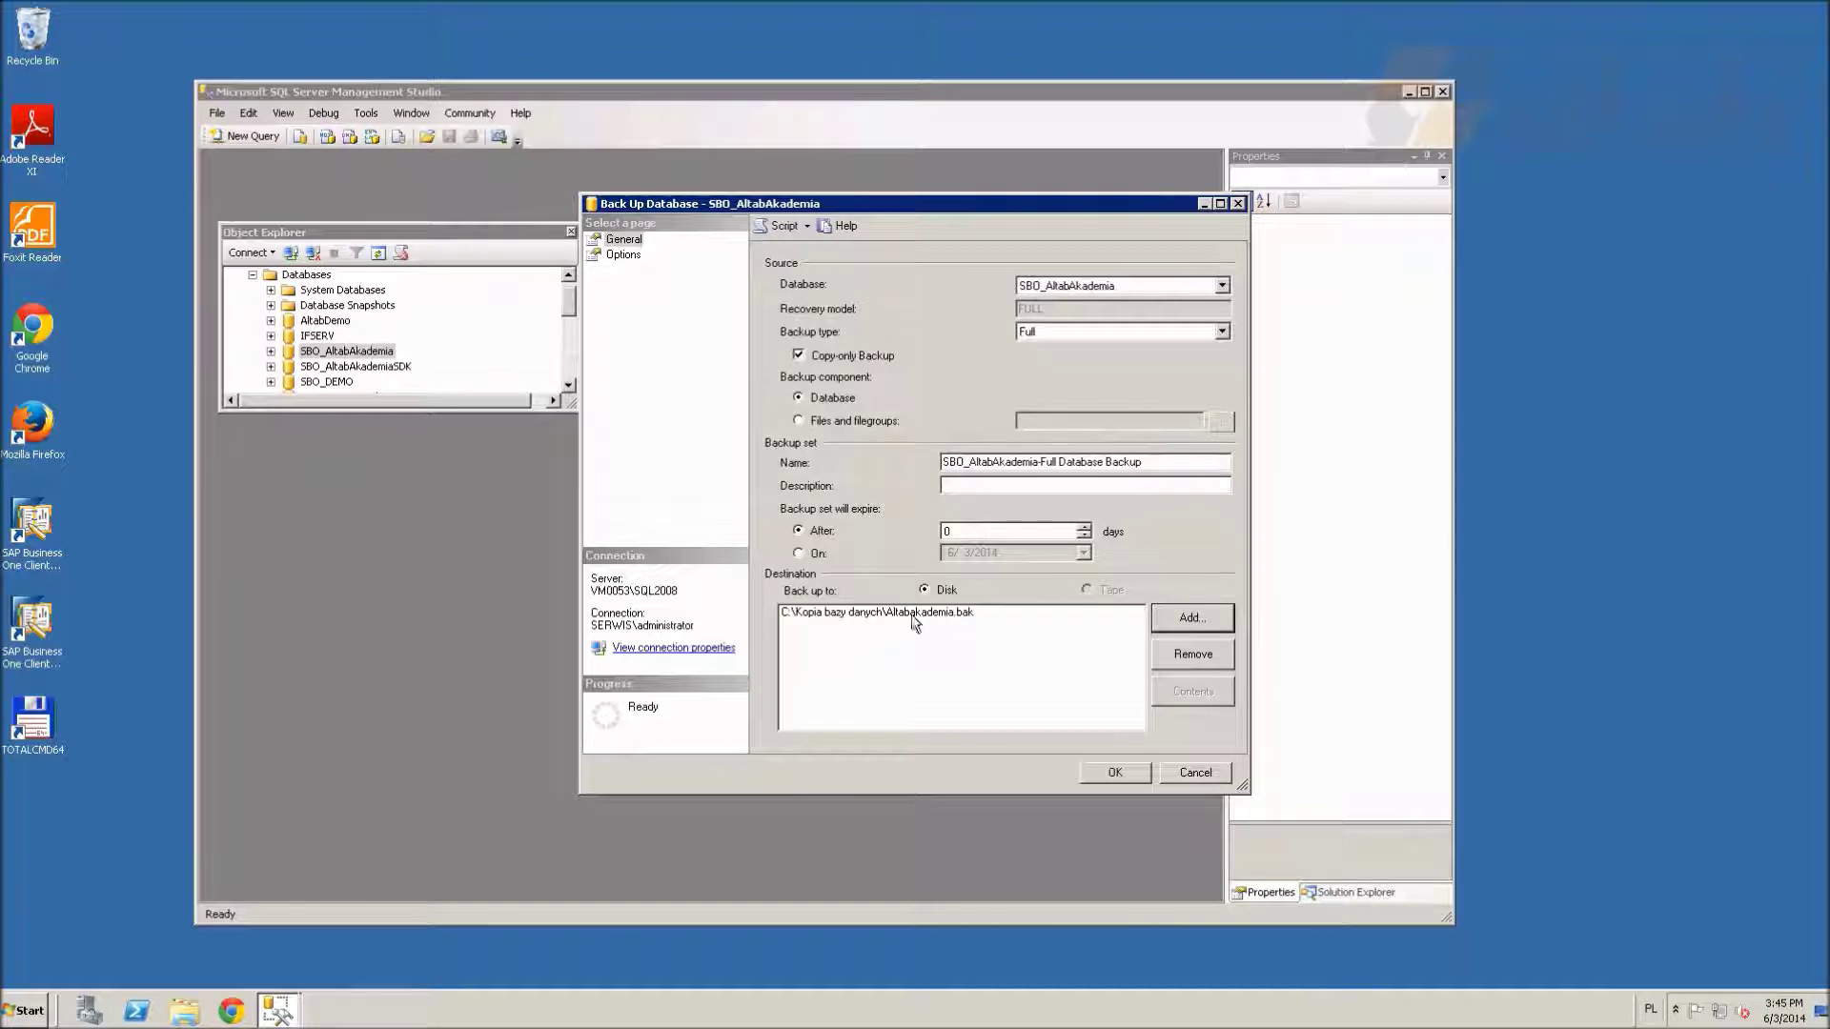
Run the SBO_AltabAkademia backup to the Altabakademia.bak destination and close the completion message
click(828, 616)
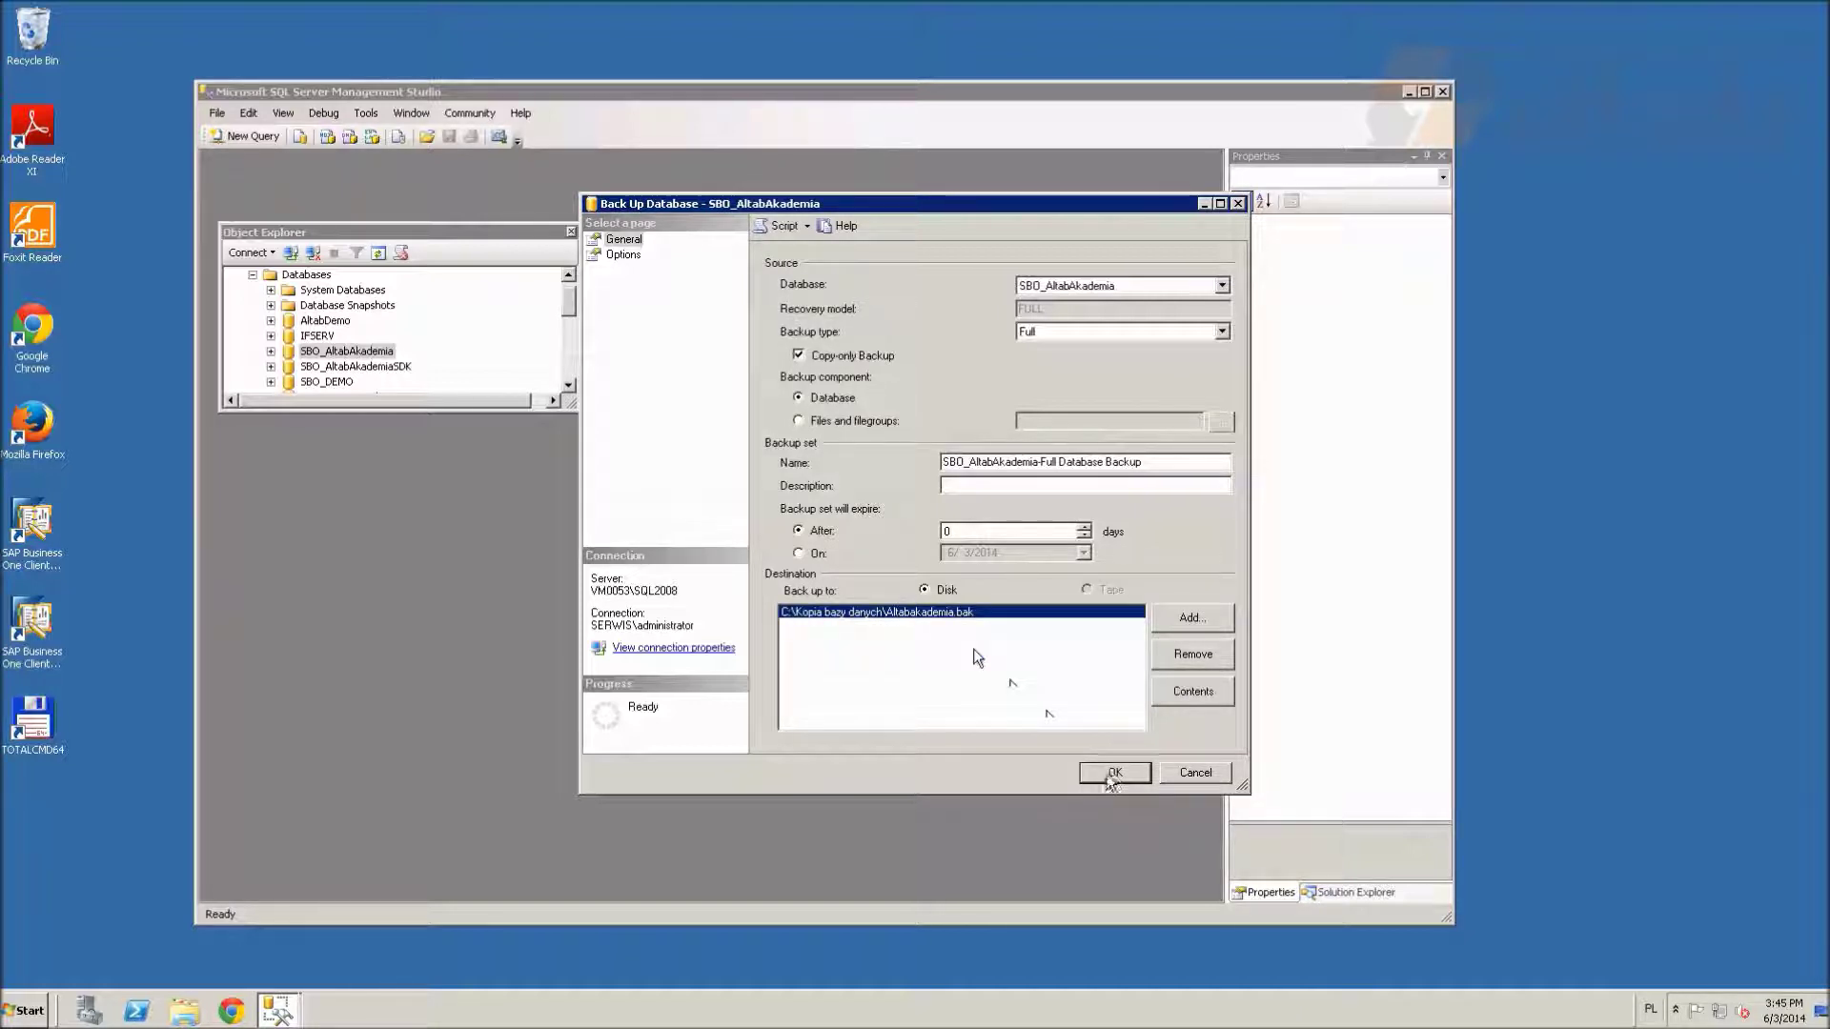
click(1111, 774)
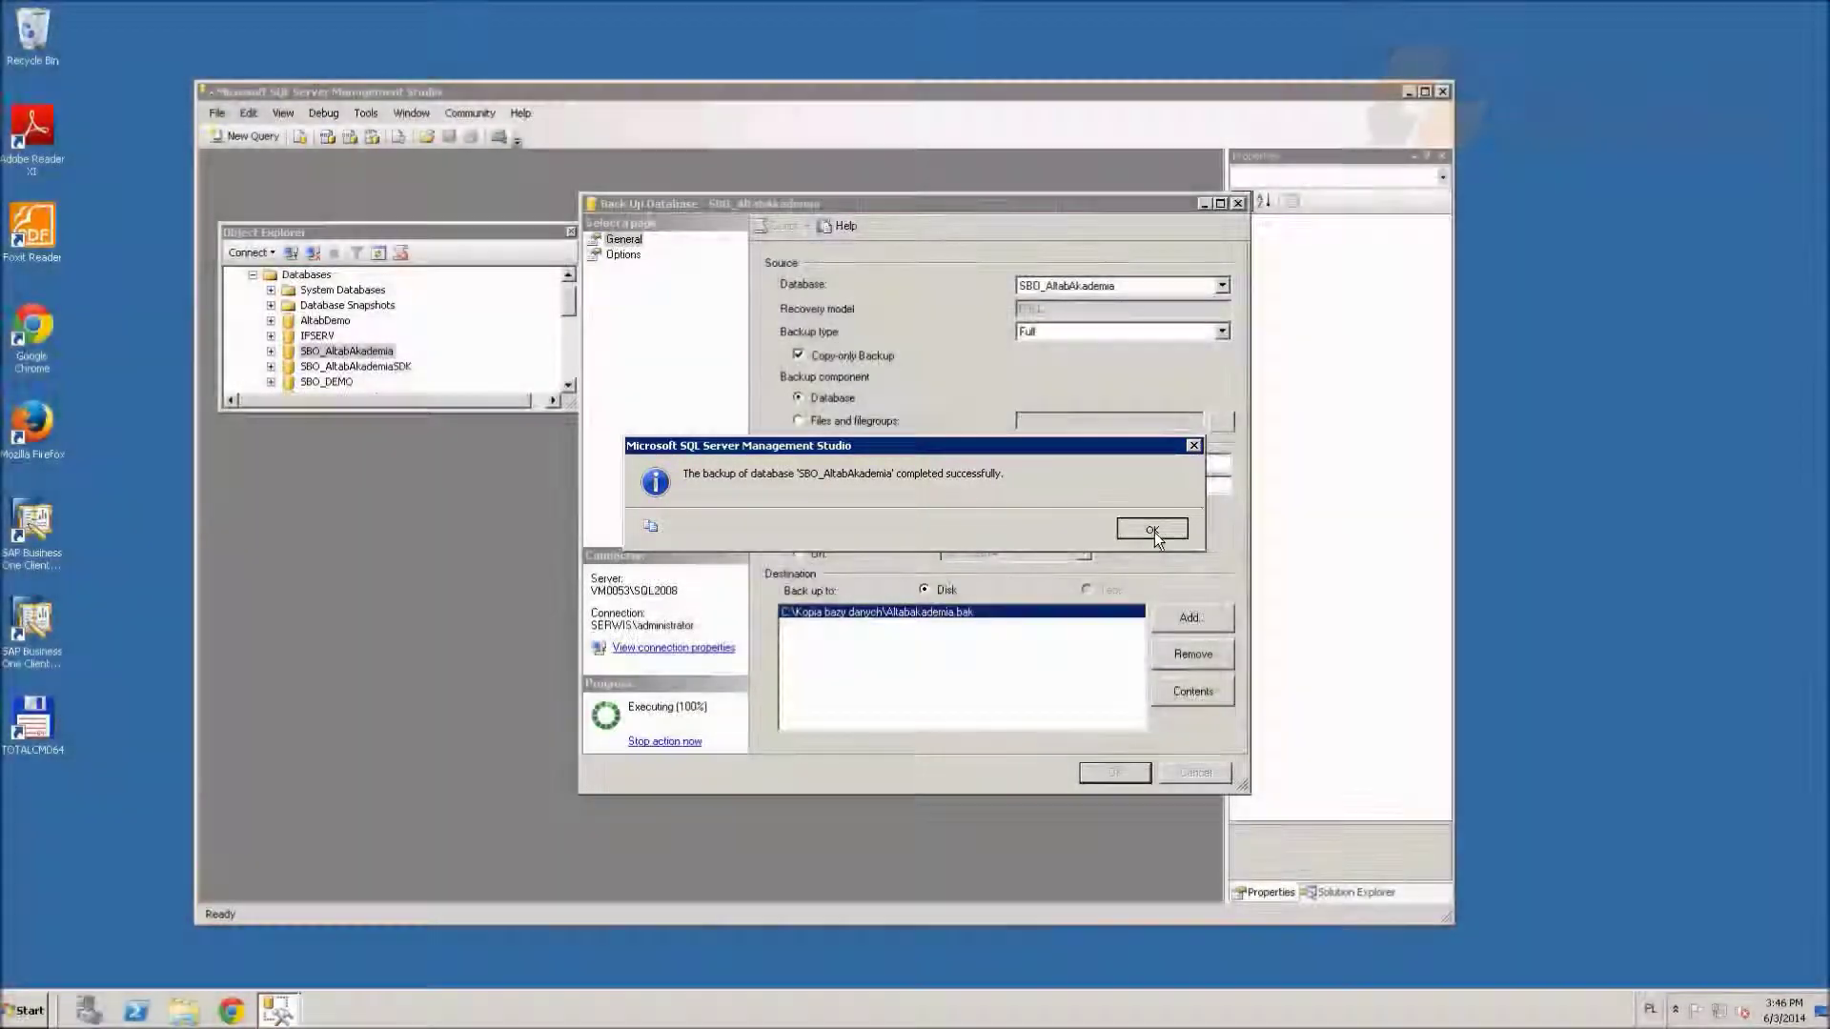
click(1153, 530)
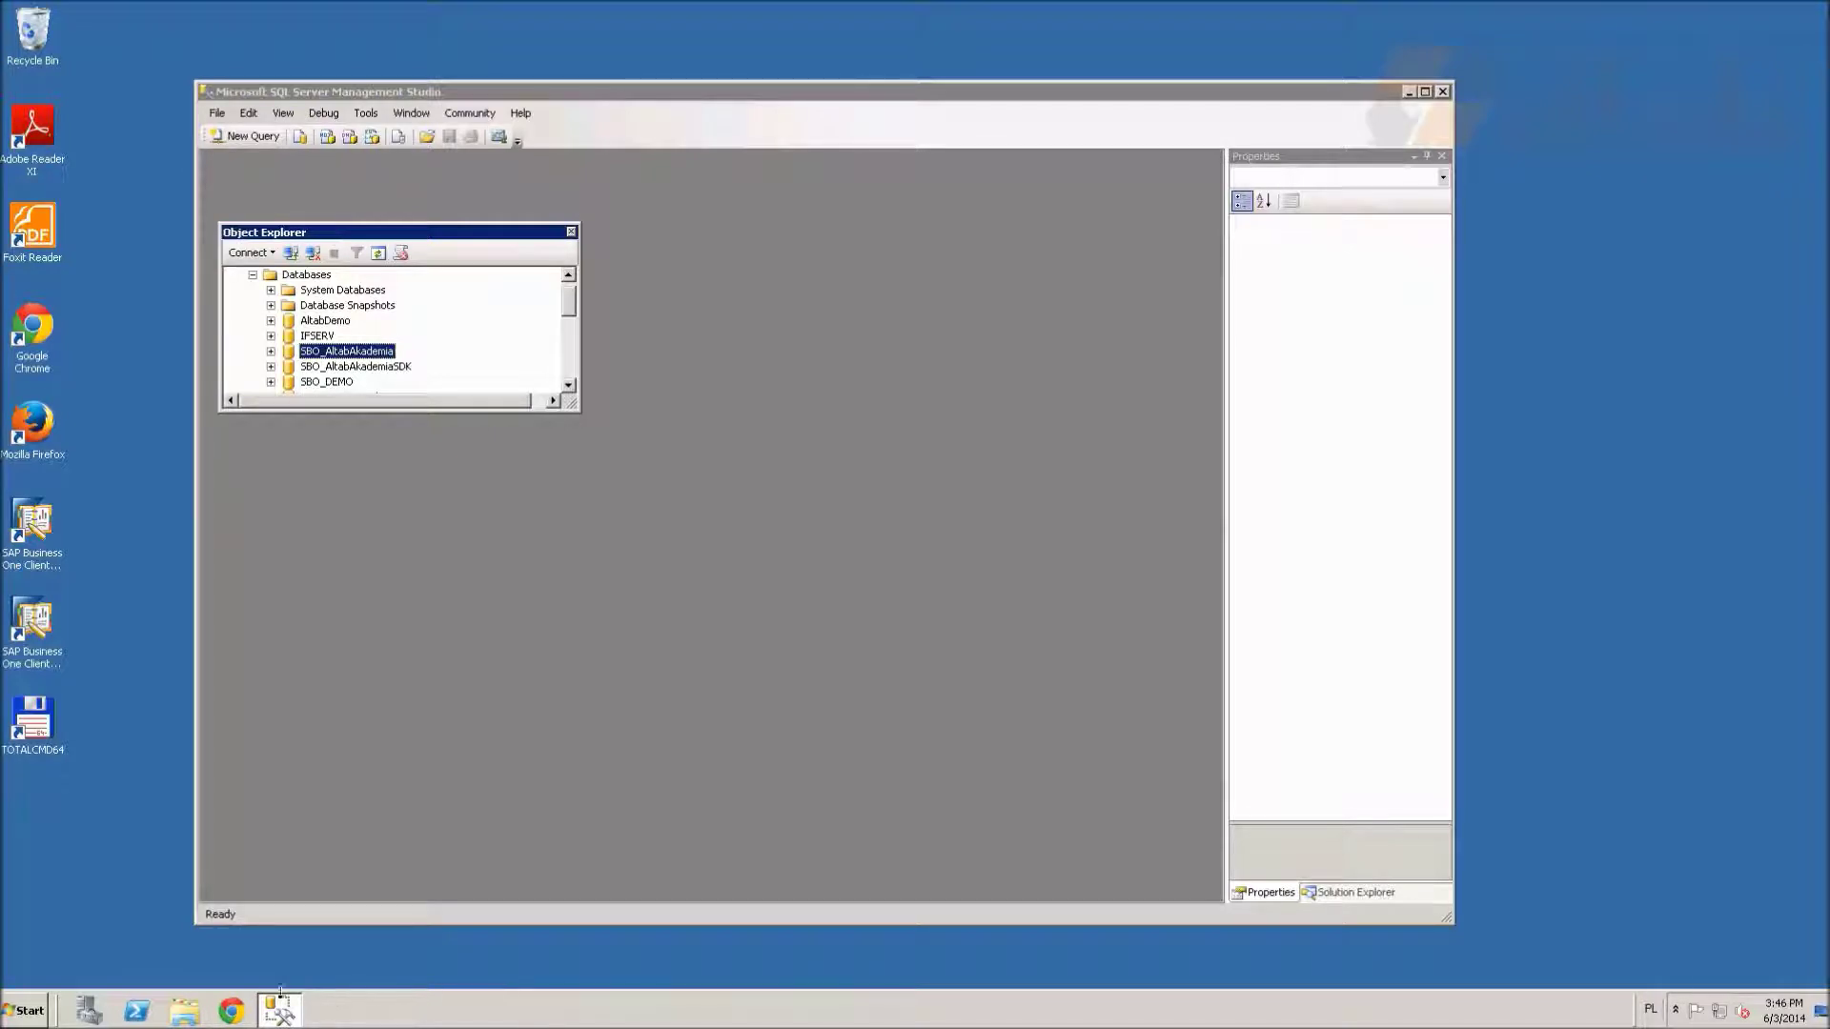
Switch to Windows Explorer, browse to C:\Kopia bazy danych and select Altabakademia.bak to check the backup file
mouse_move(186, 1021)
click(185, 1013)
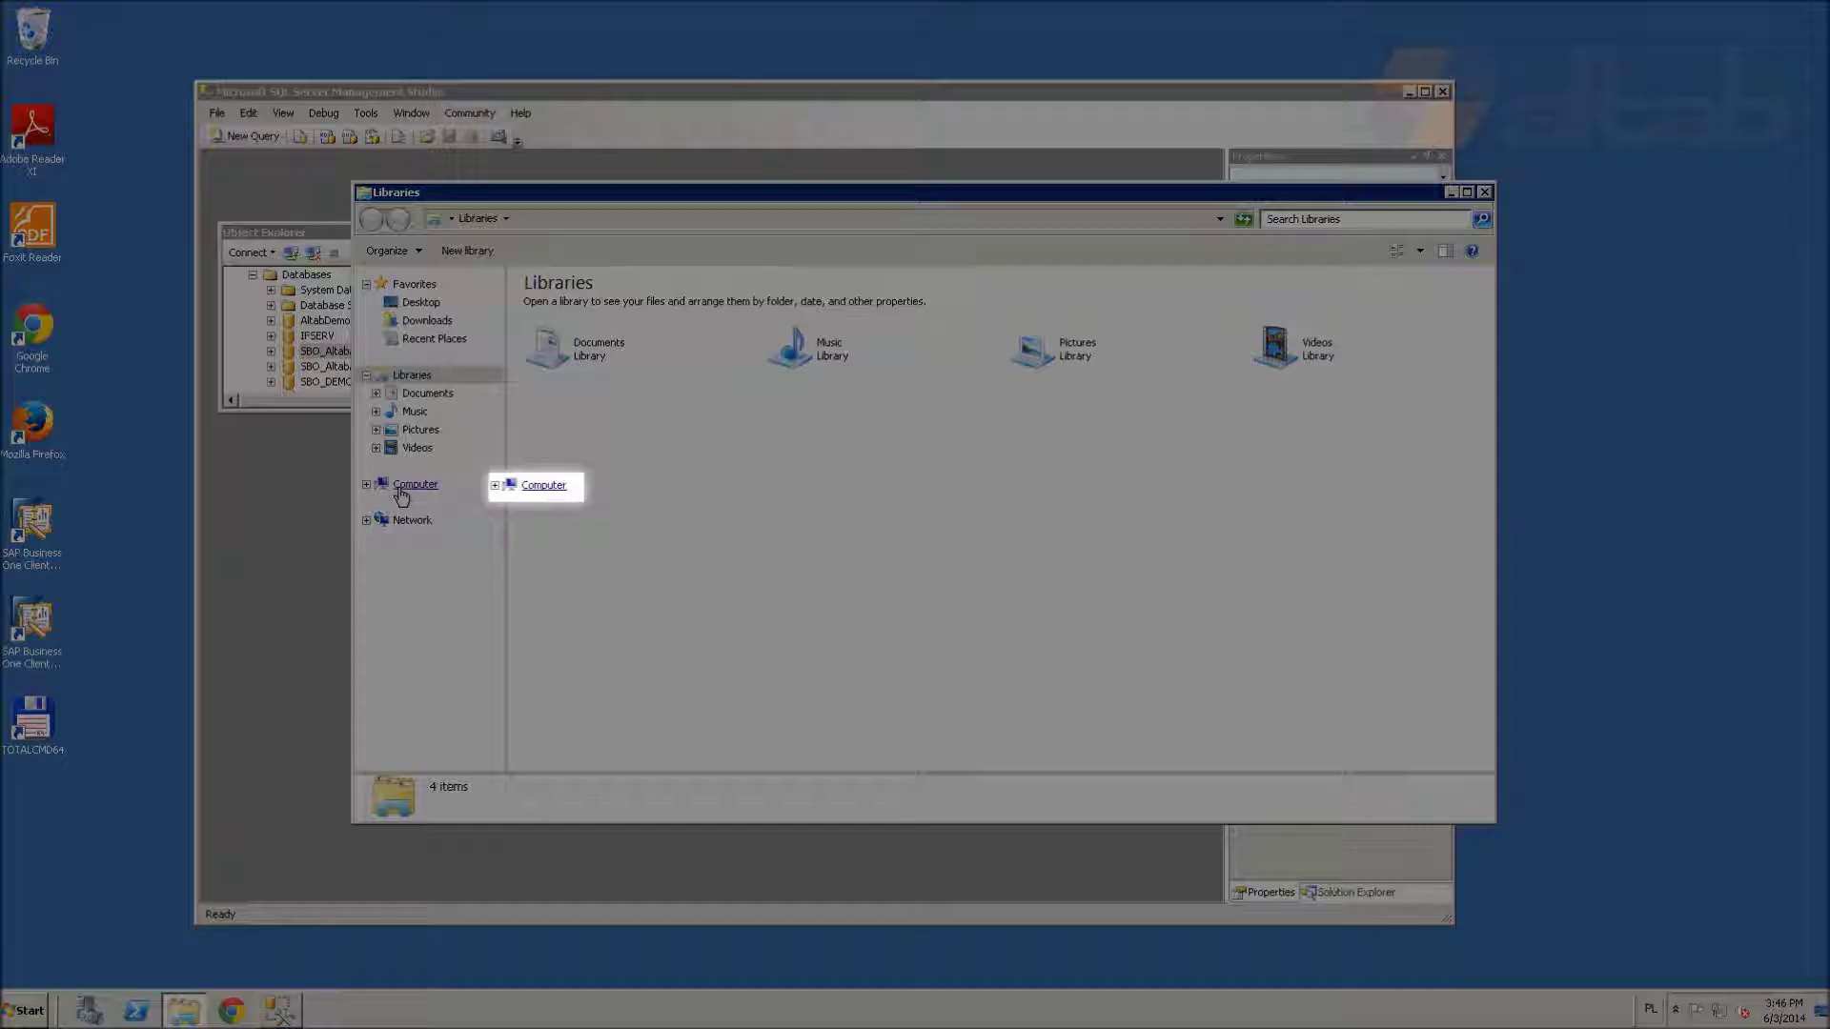
click(416, 485)
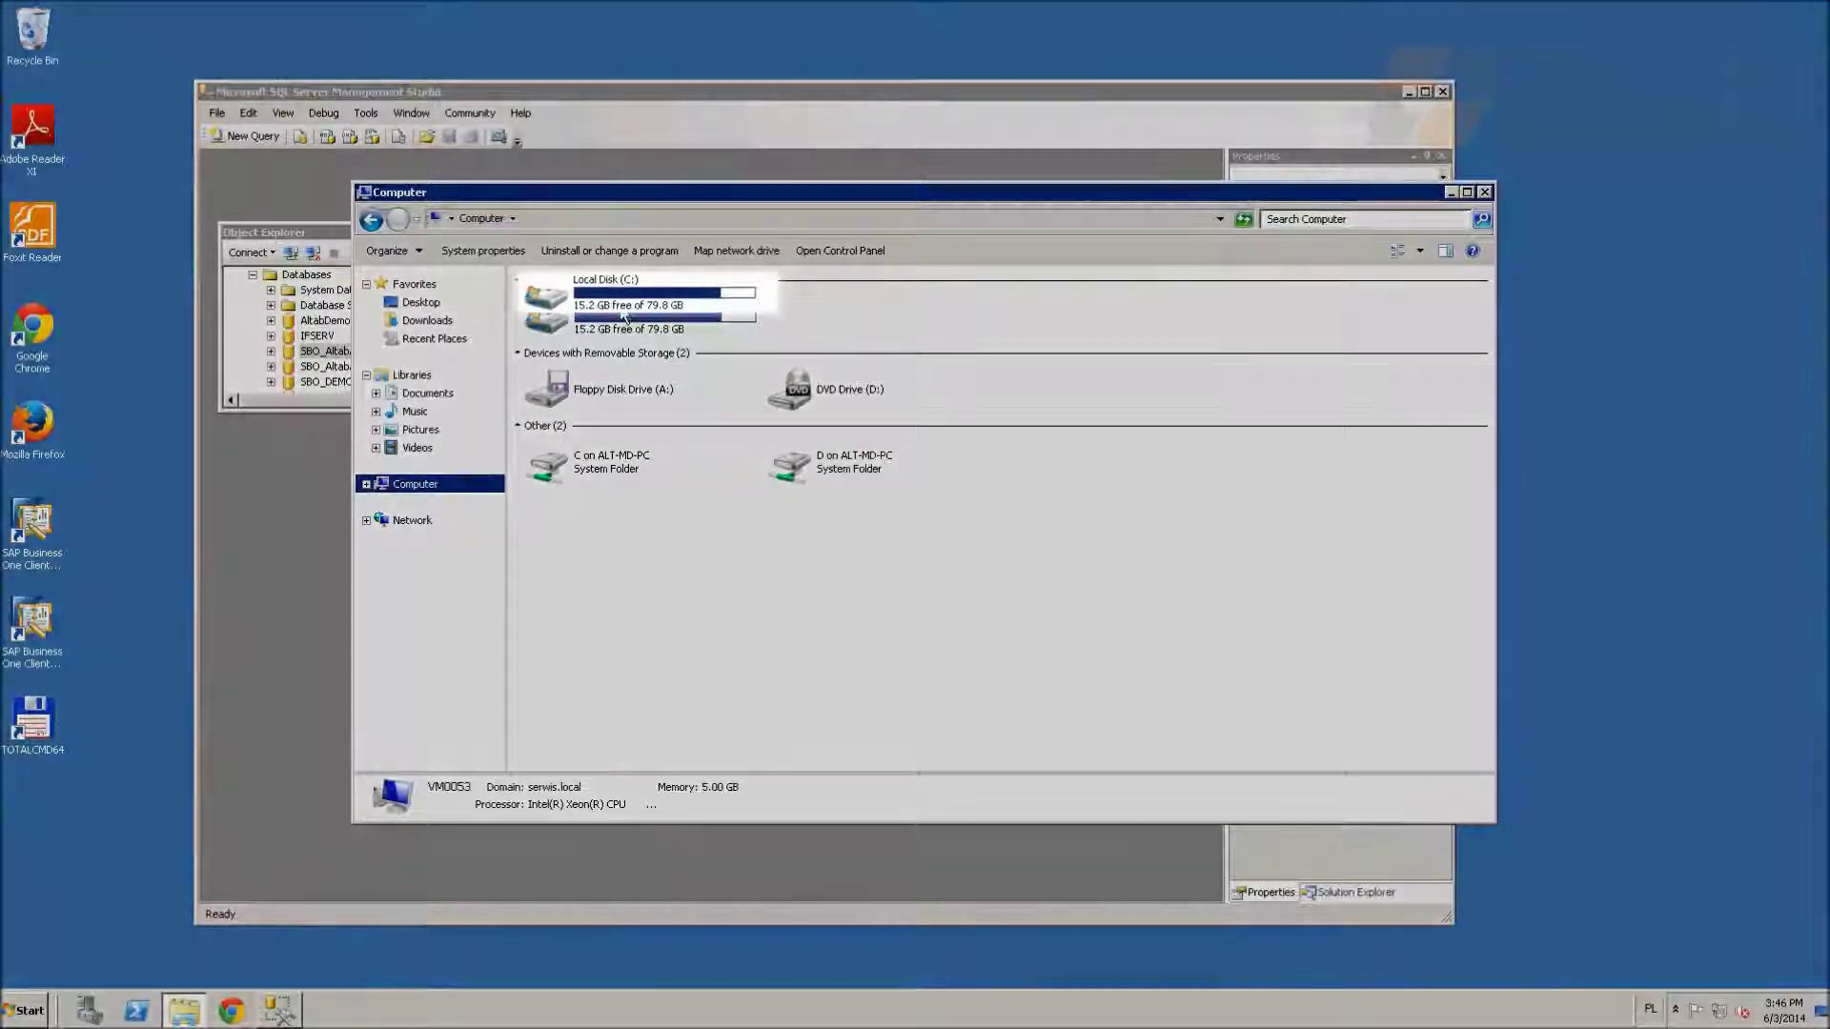
double_click(619, 305)
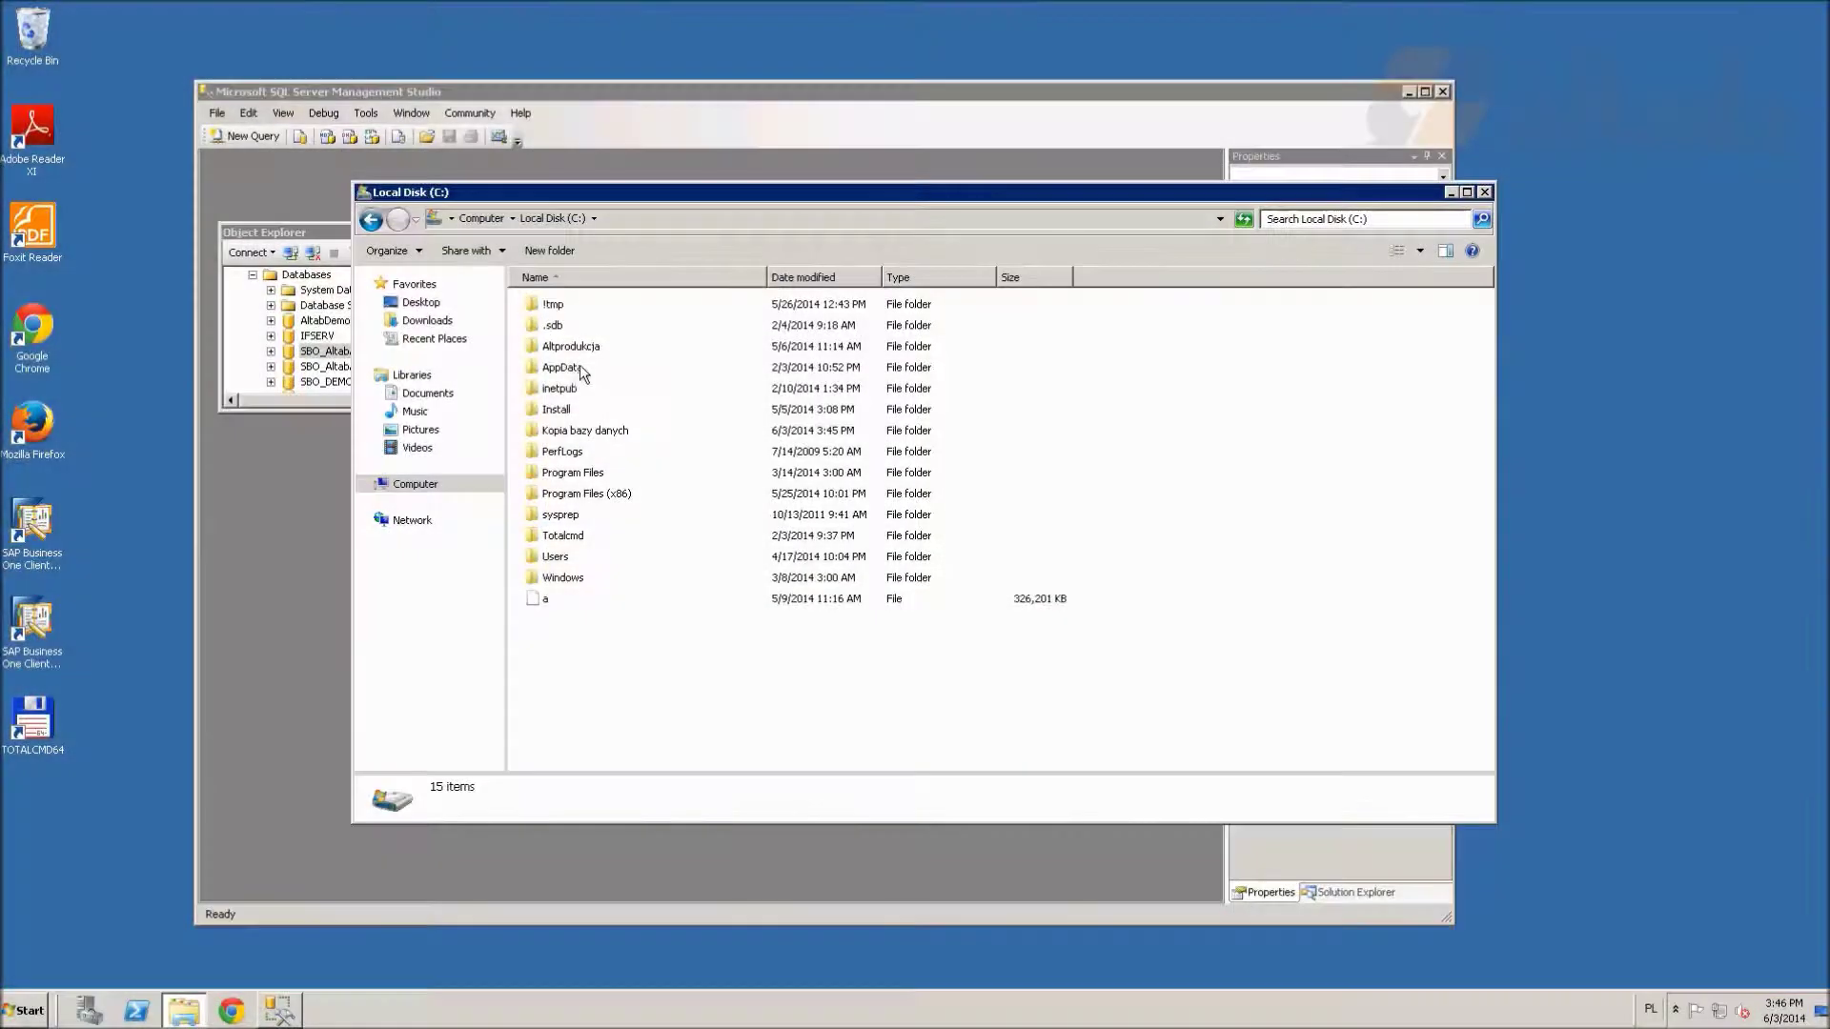
double_click(582, 432)
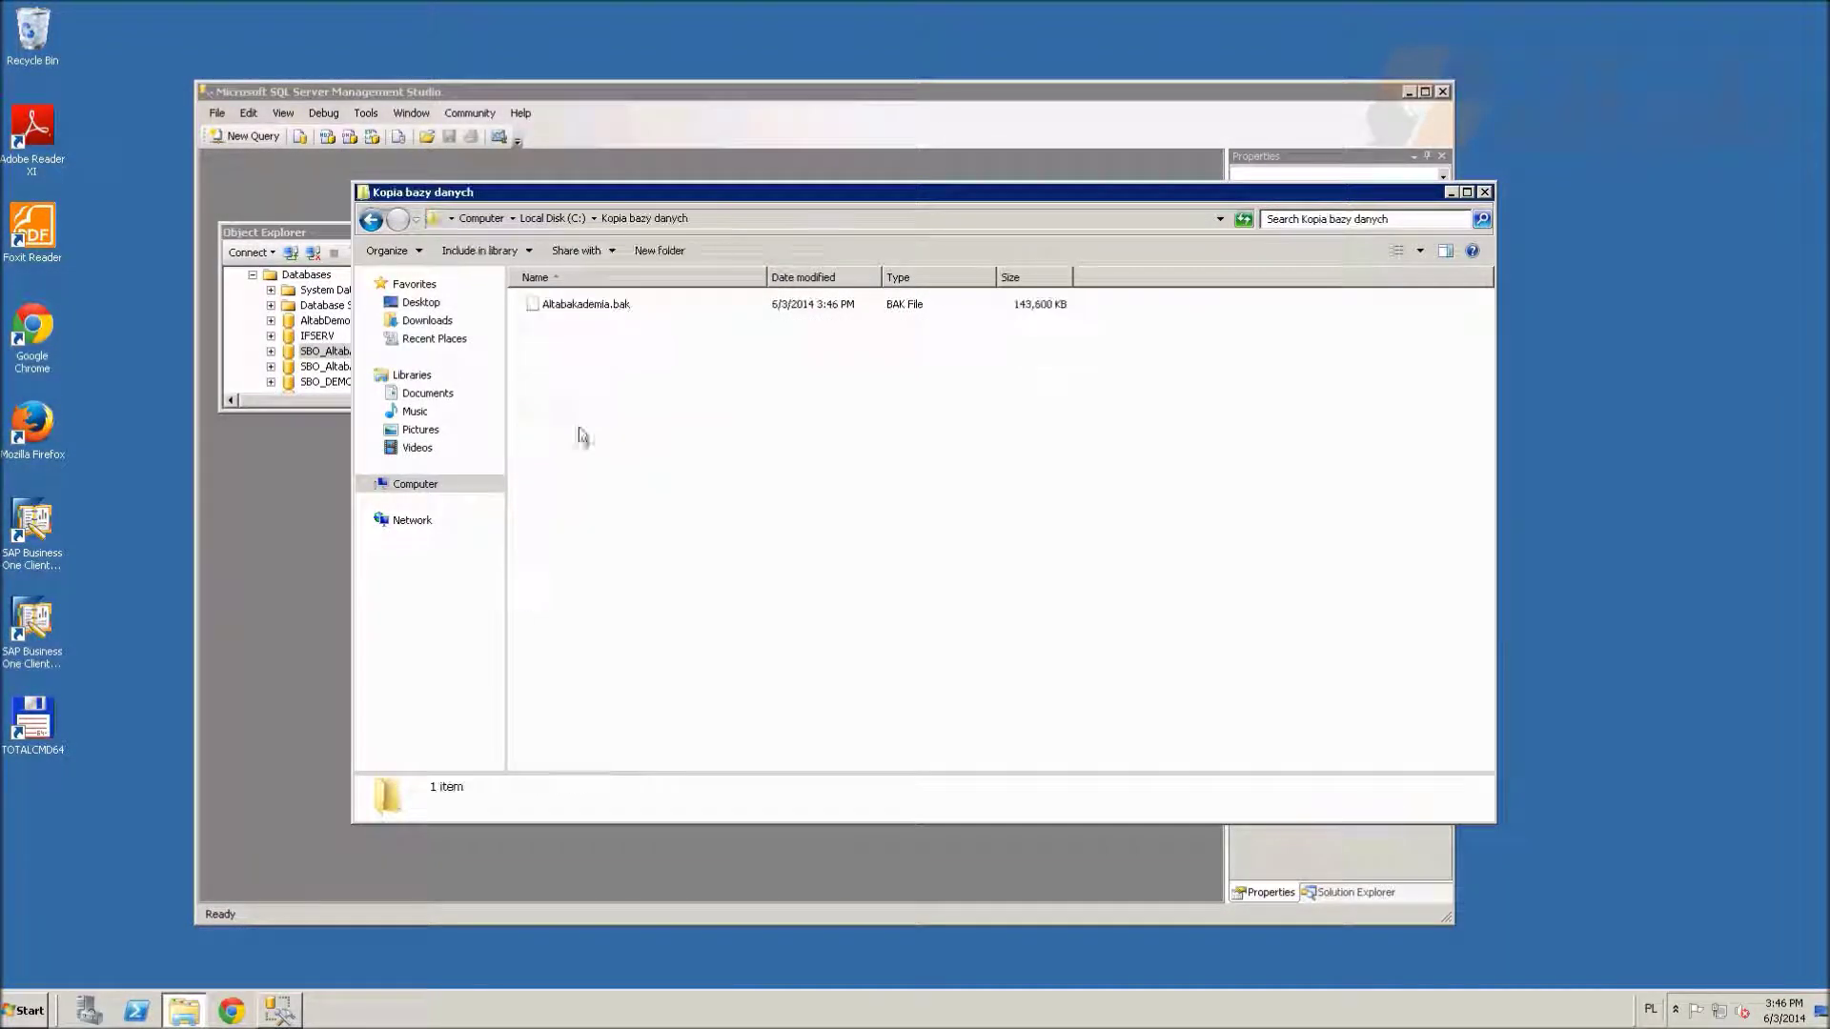
click(625, 310)
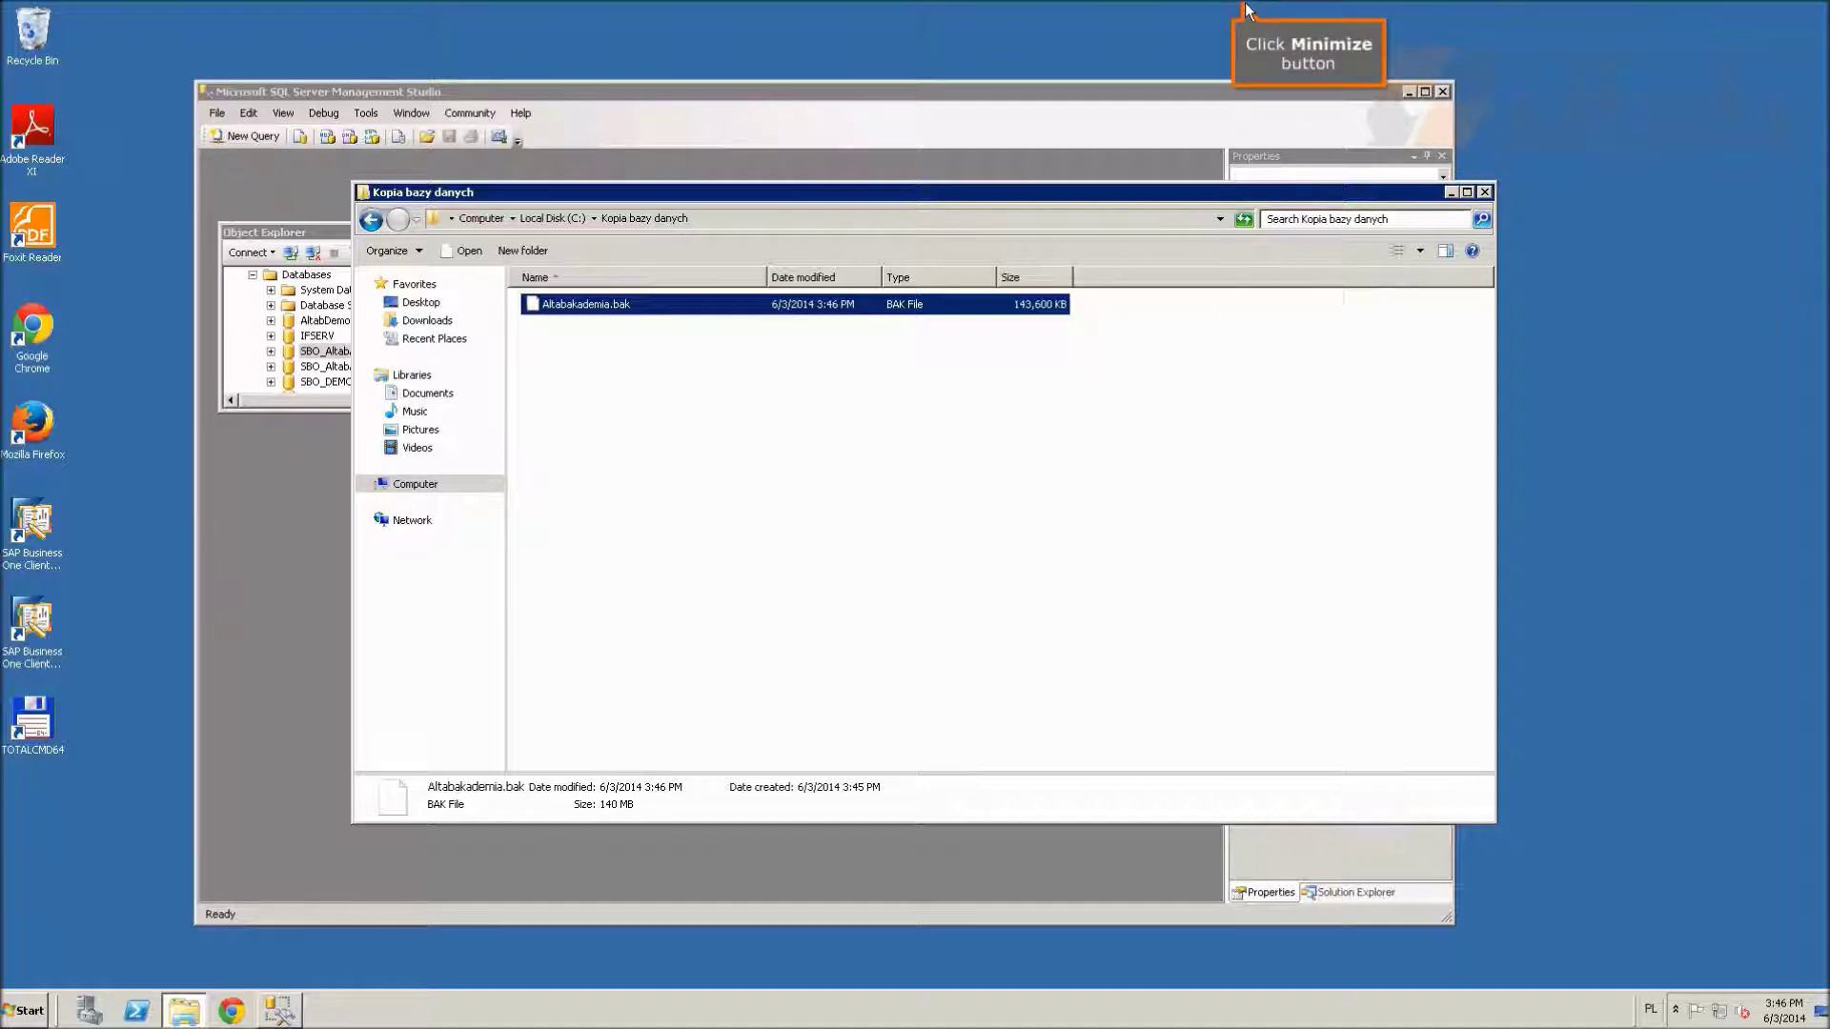
click(1321, 9)
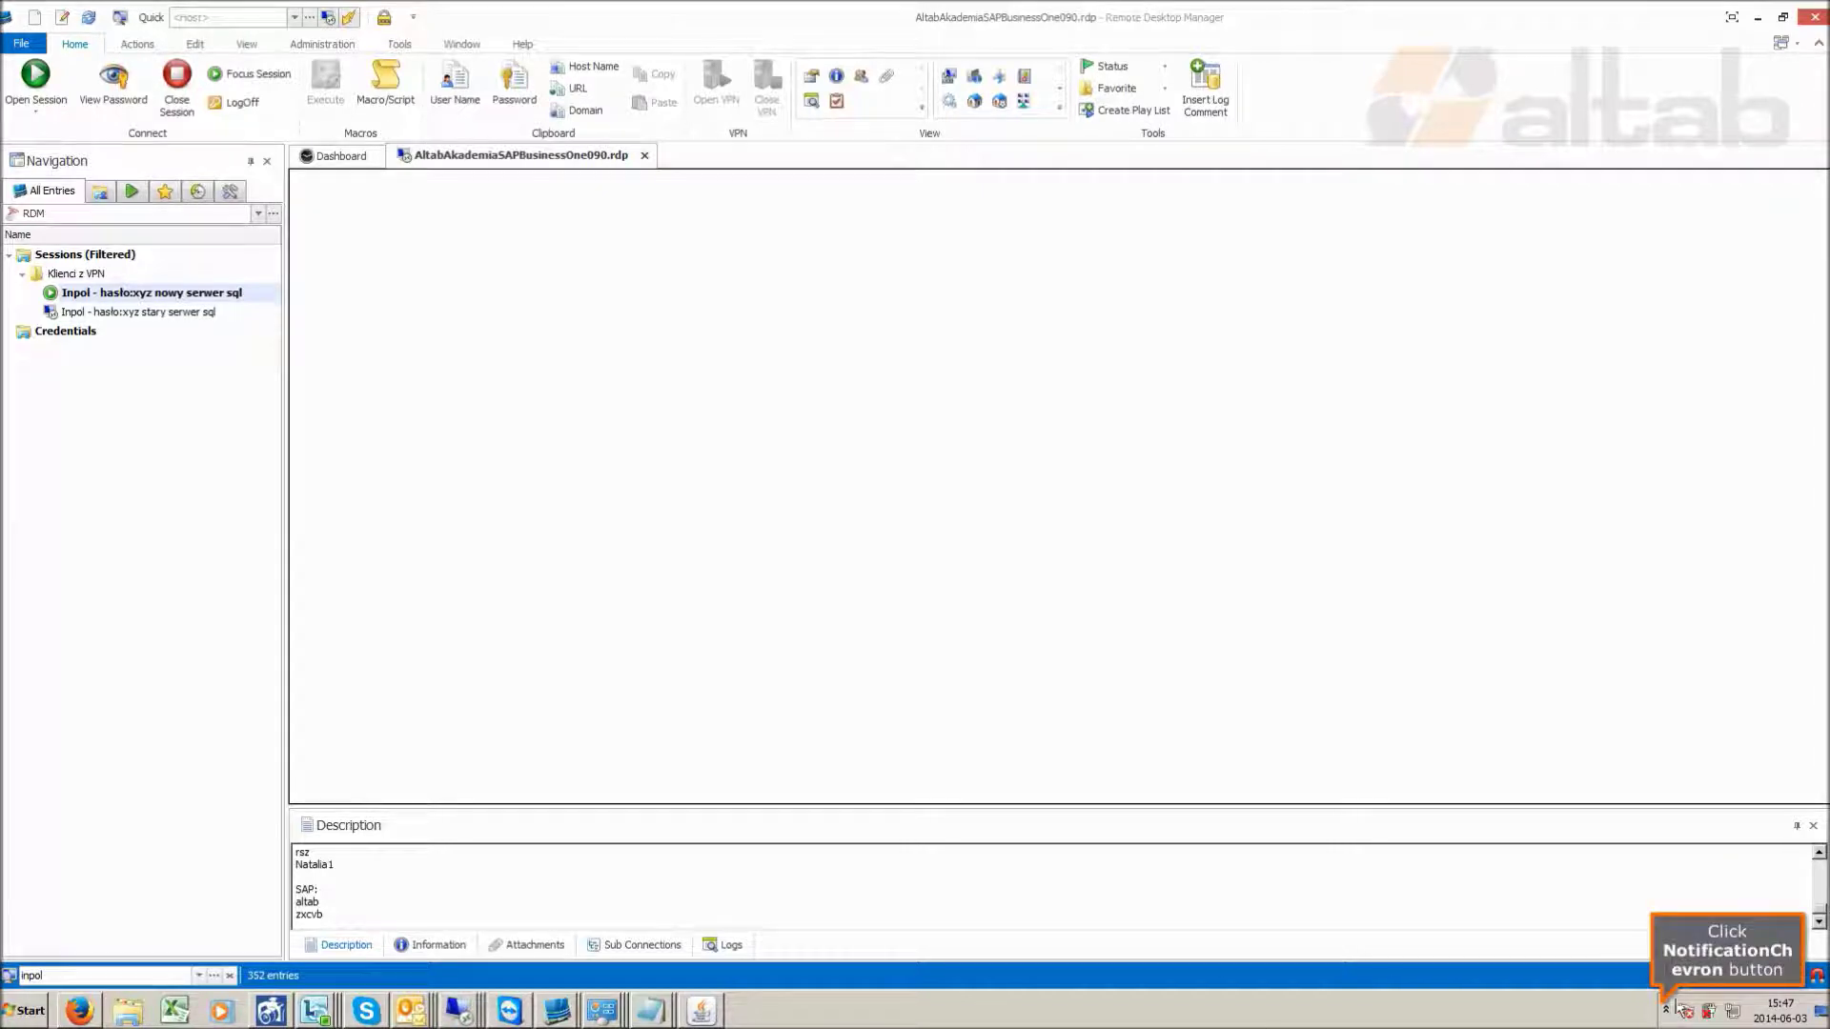
click(1666, 1011)
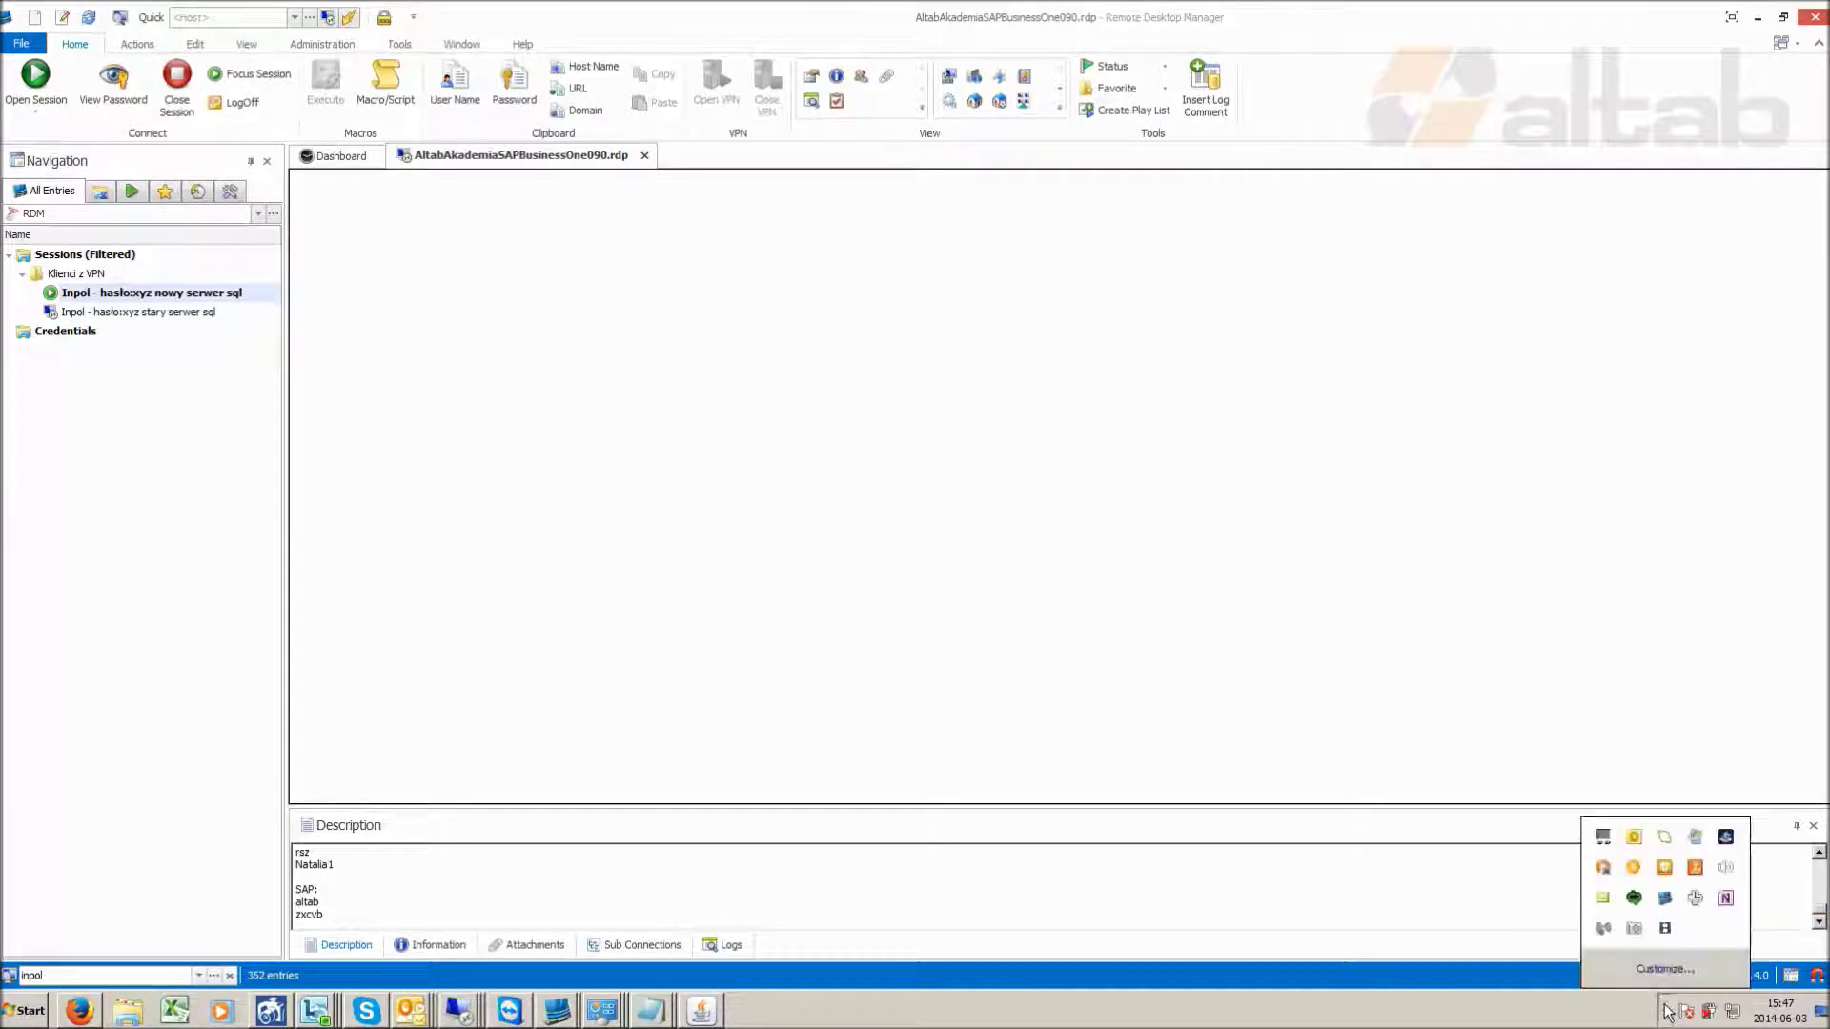
click(1668, 933)
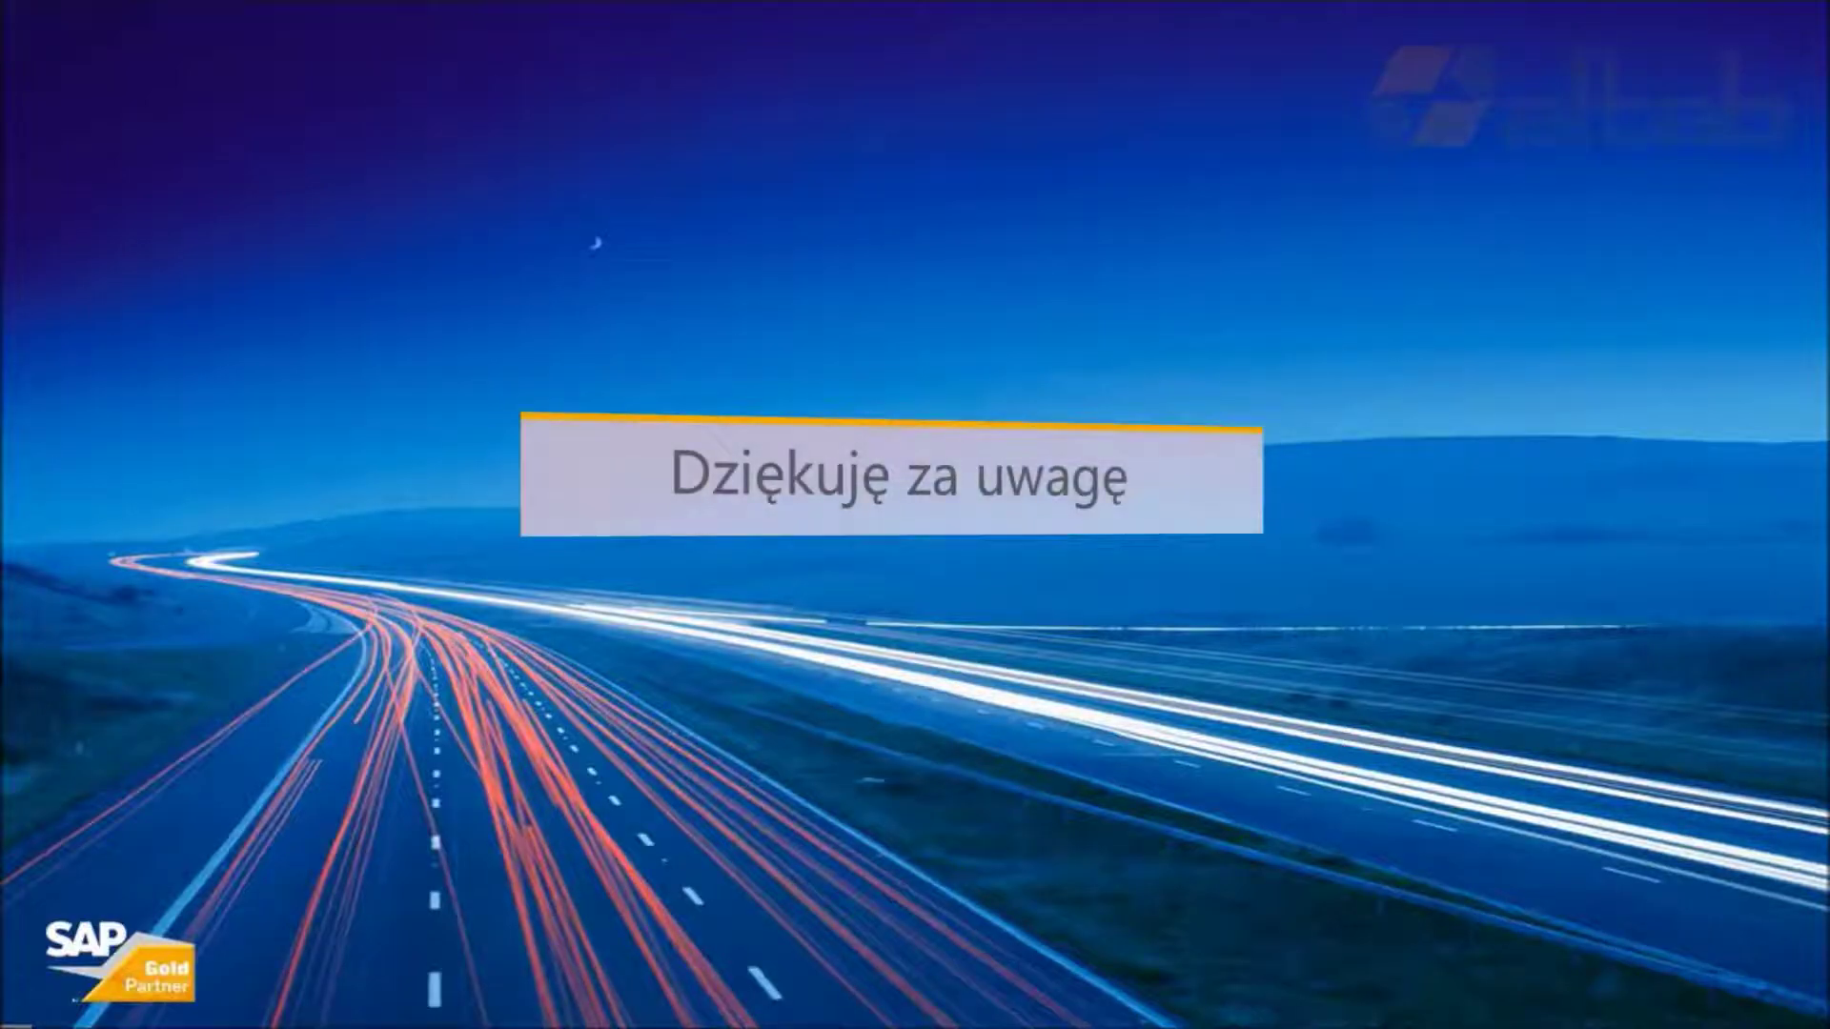